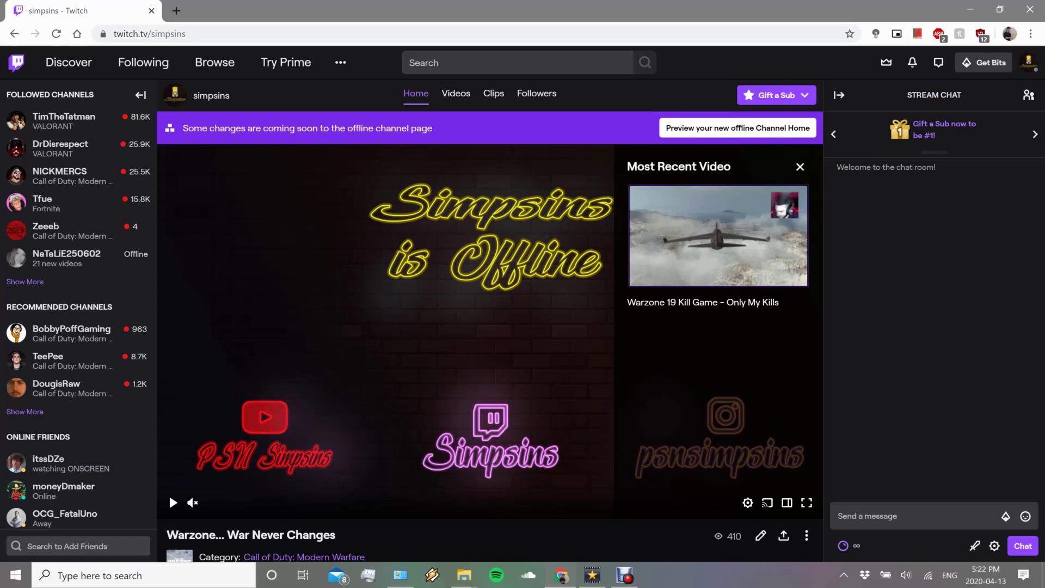
Open the channel's extensions in the creator dashboard, search for "overlay" and open the Overlay Expert extension's details.
left_click(1028, 62)
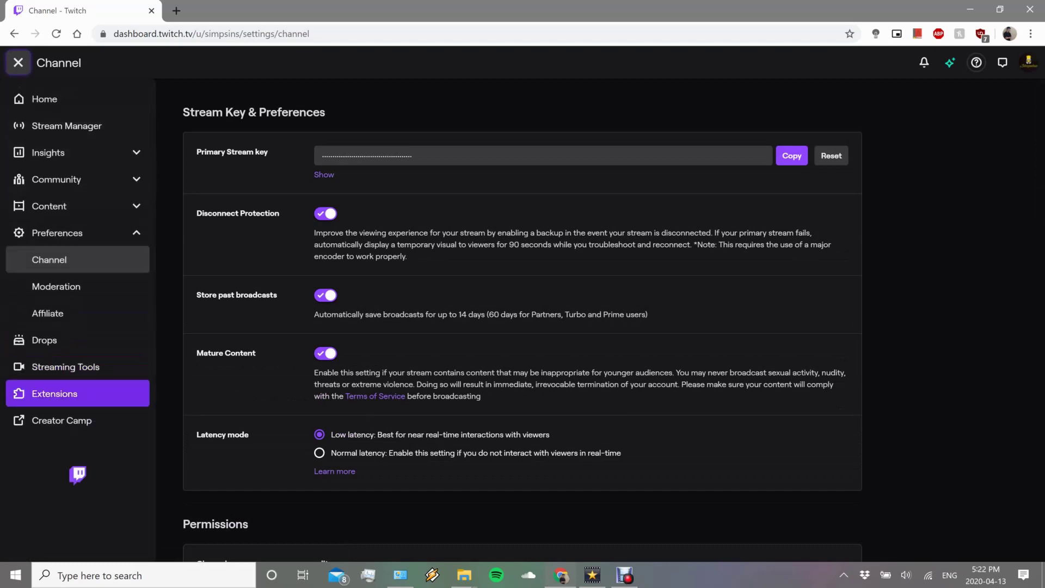
left_click(55, 393)
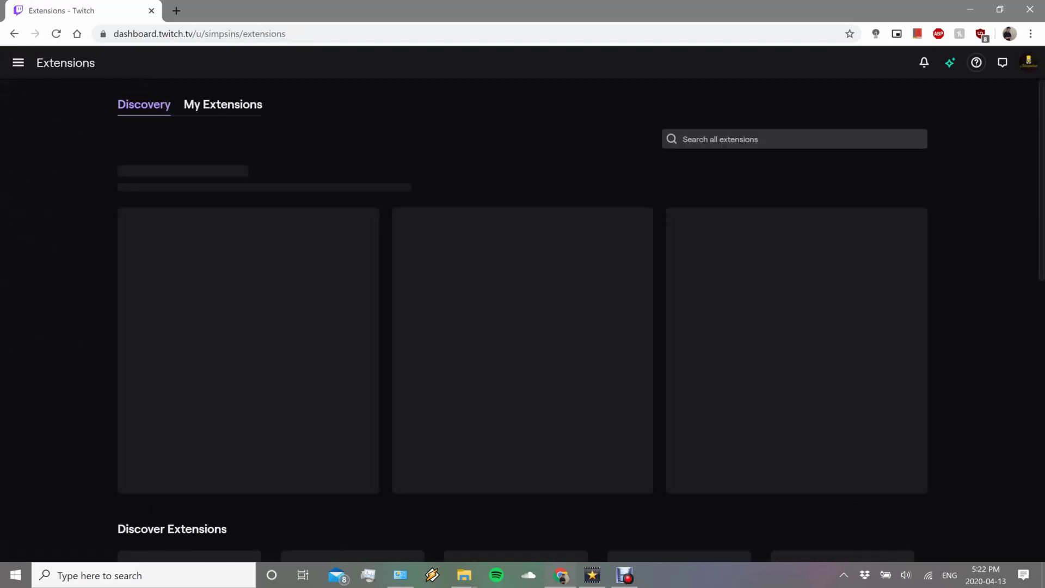
left_click(683, 140)
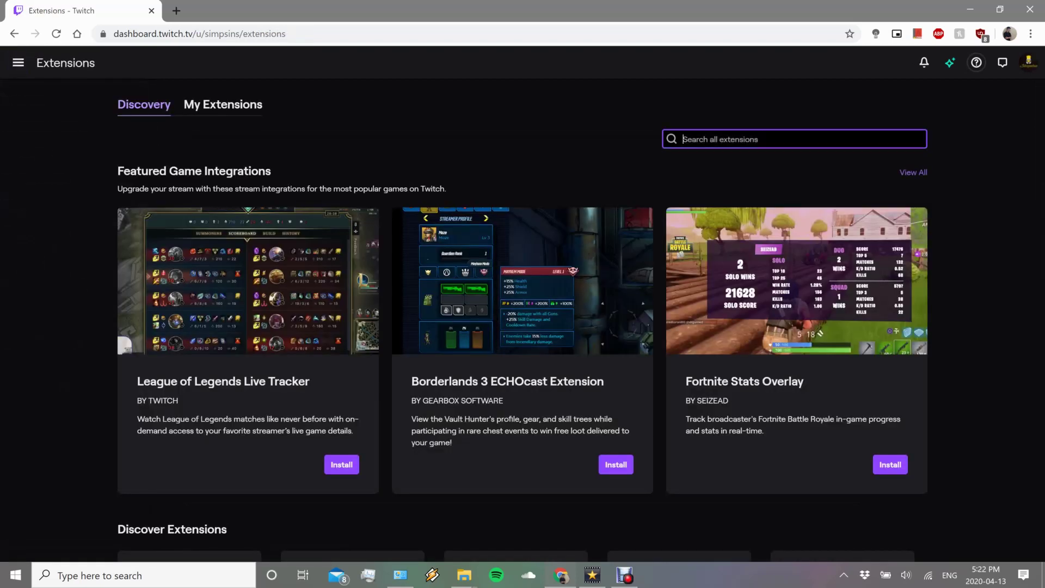
type("overlay")
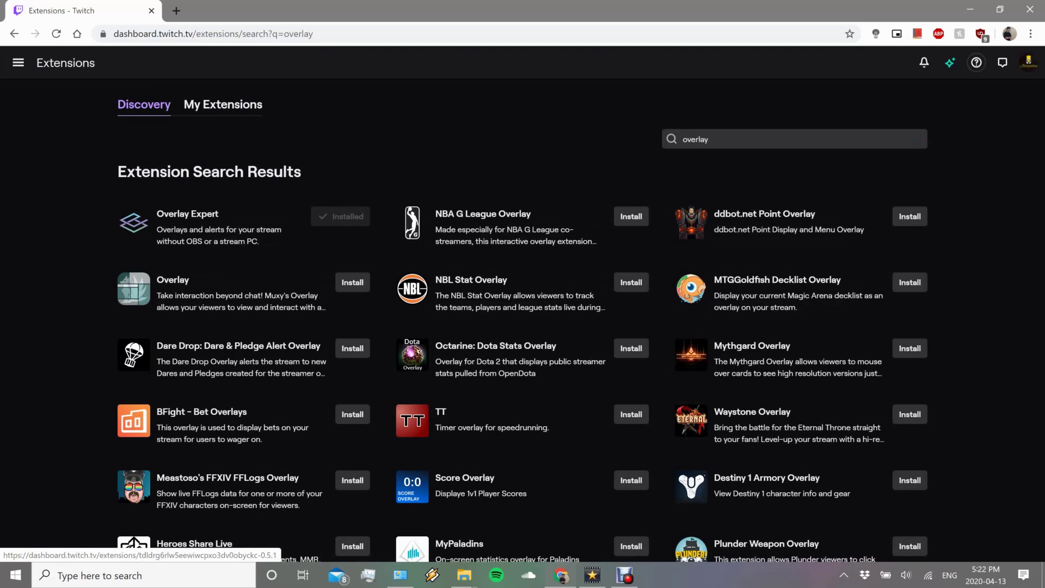
left_click(188, 214)
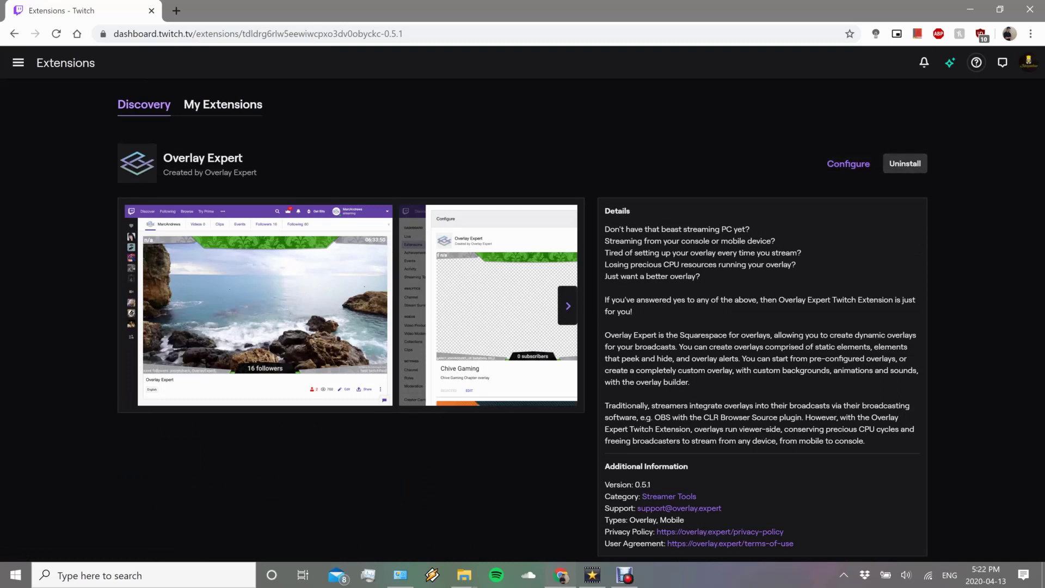
Deactivate the Overlay Expert extension in the channel's own list of extensions.
left_click(223, 105)
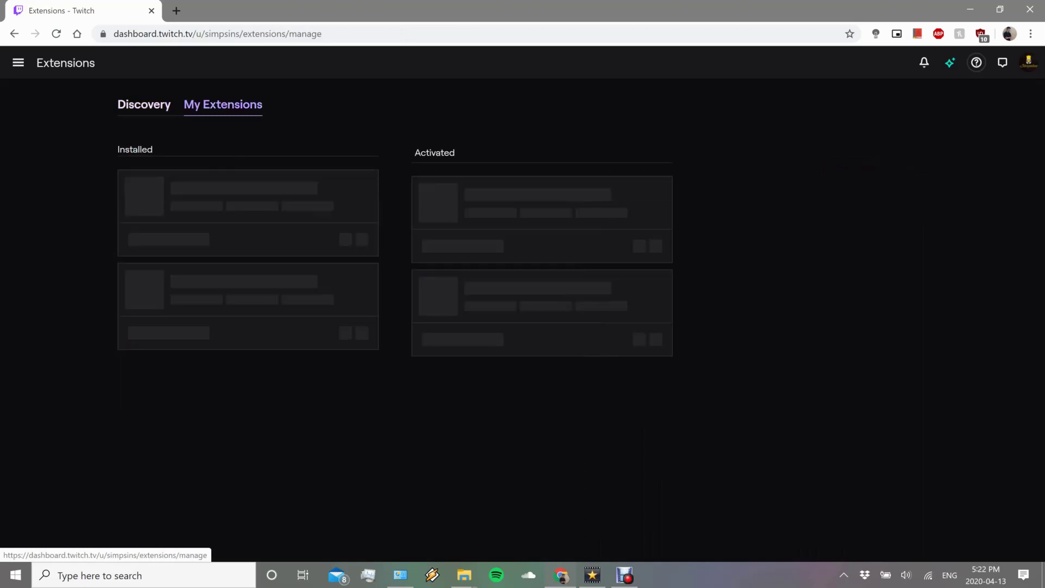
left_click(451, 340)
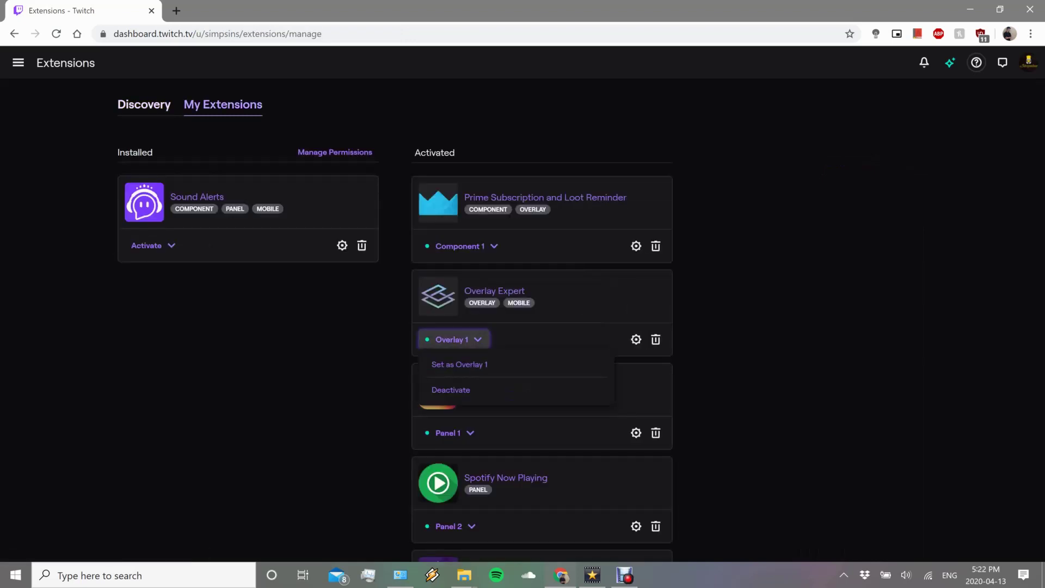
left_click(450, 390)
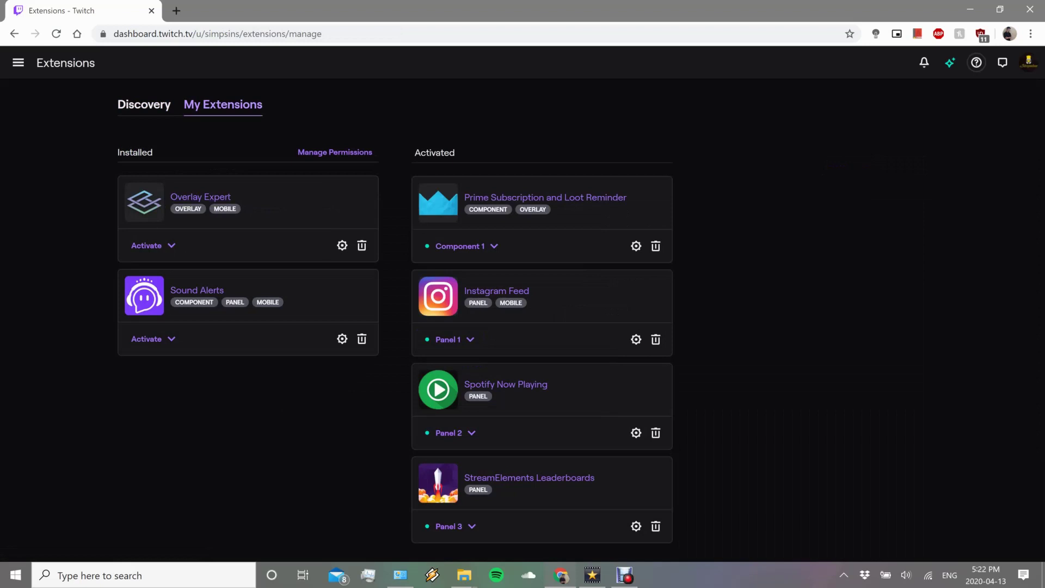
Activate the Overlay Expert extension as Overlay 1 and acknowledge the activation.
left_click(152, 246)
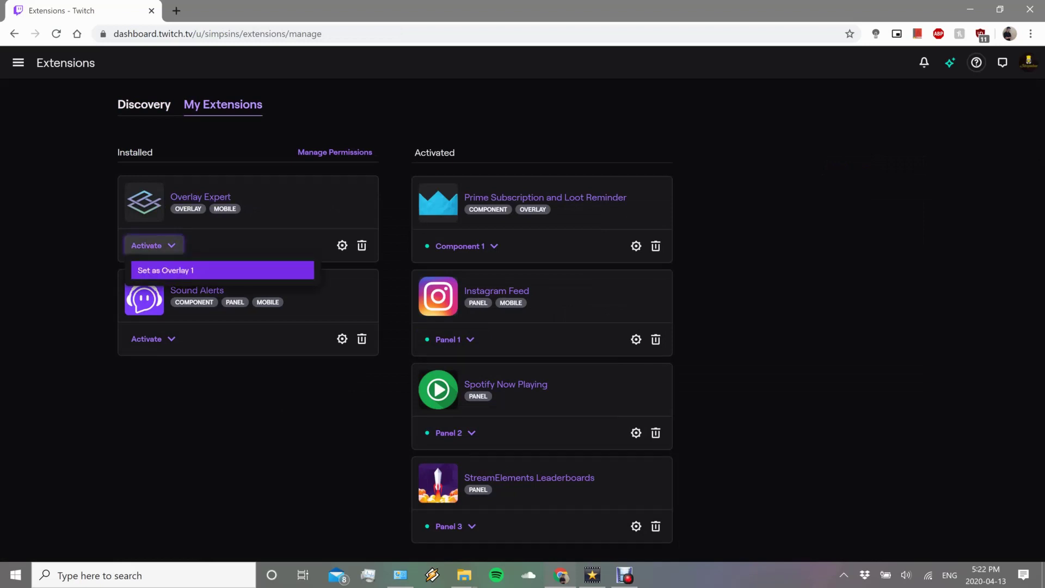
left_click(223, 269)
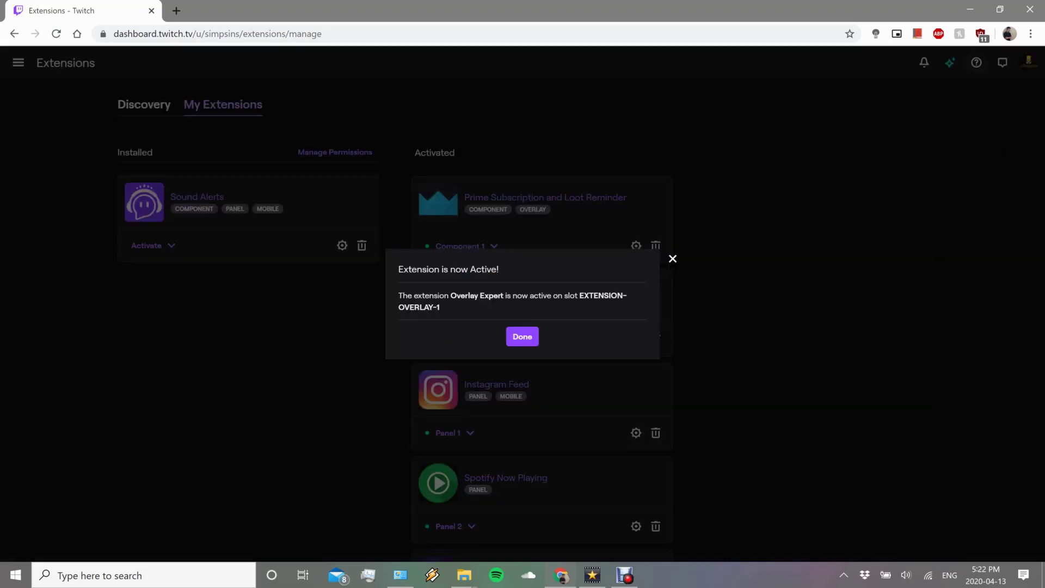
left_click(522, 337)
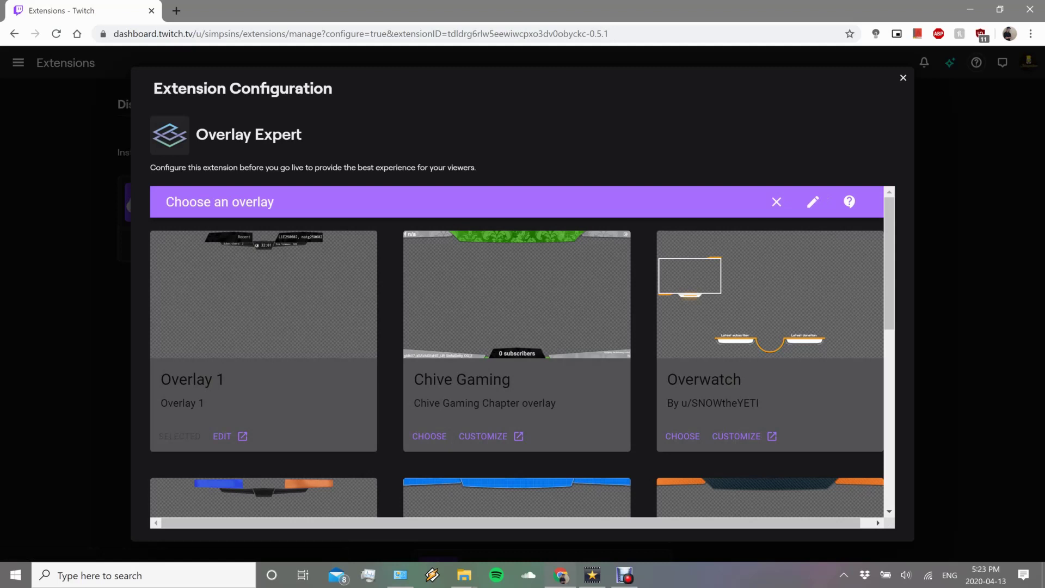
Browse the available overlays, open Overlay 1 in the overlay builder and permanently dismiss the Beginner's Walkthrough offer.
scroll(517, 371, "down", 7)
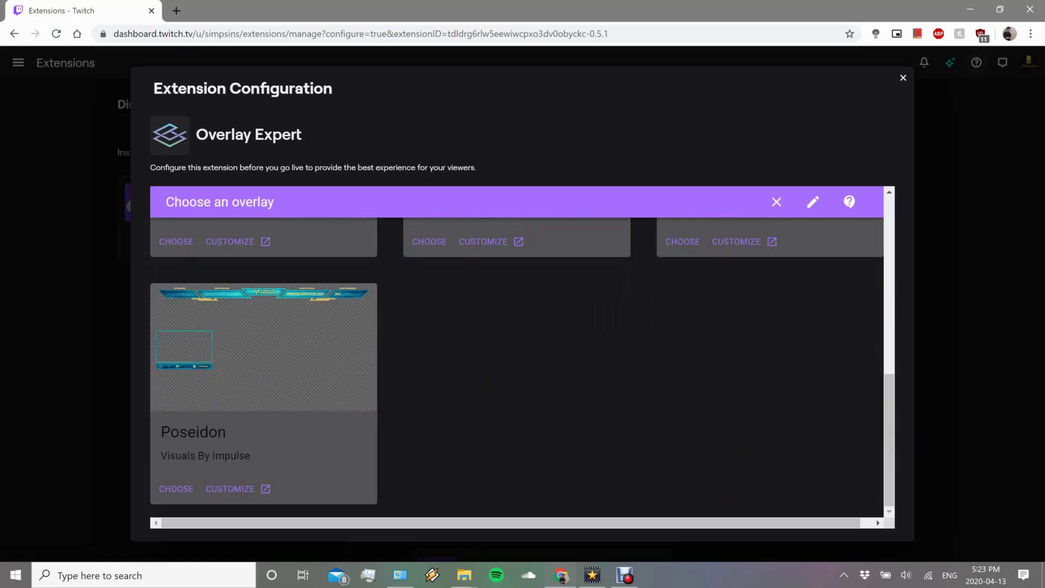
scroll(517, 354, "up", 5)
scroll(517, 354, "down", 4)
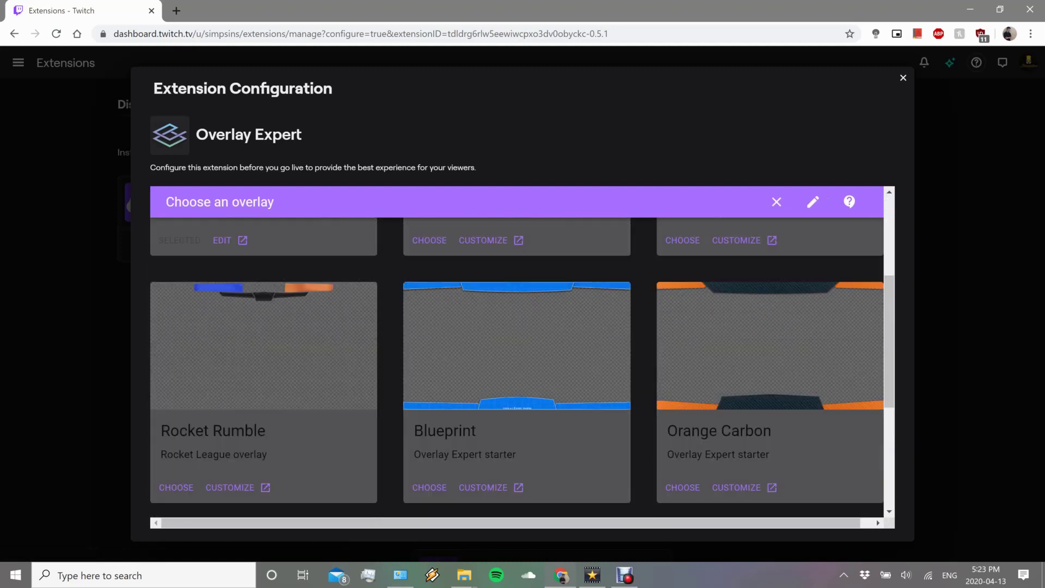
scroll(517, 354, "up", 3)
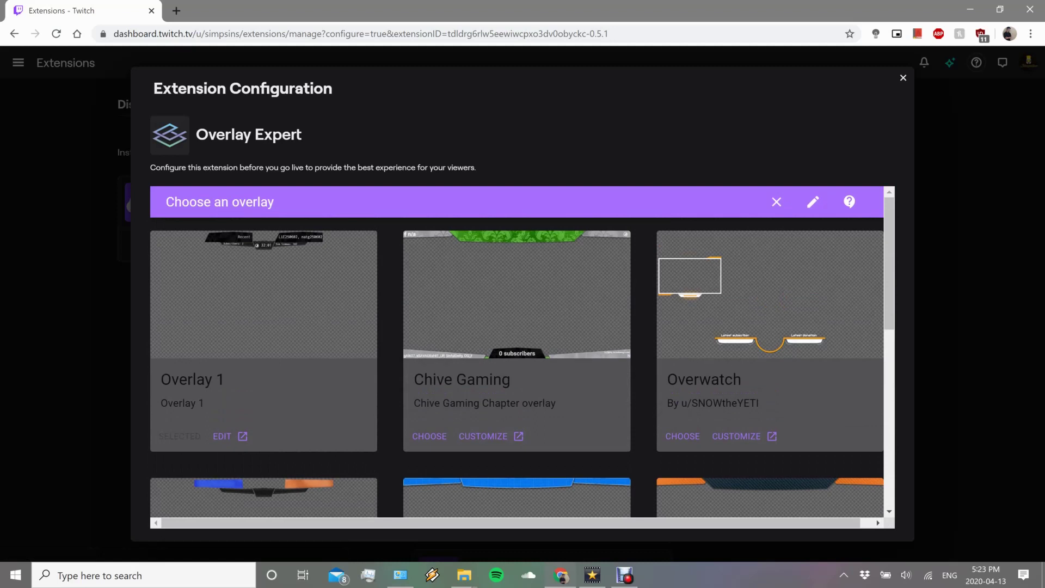
scroll(516, 367, "down", 1)
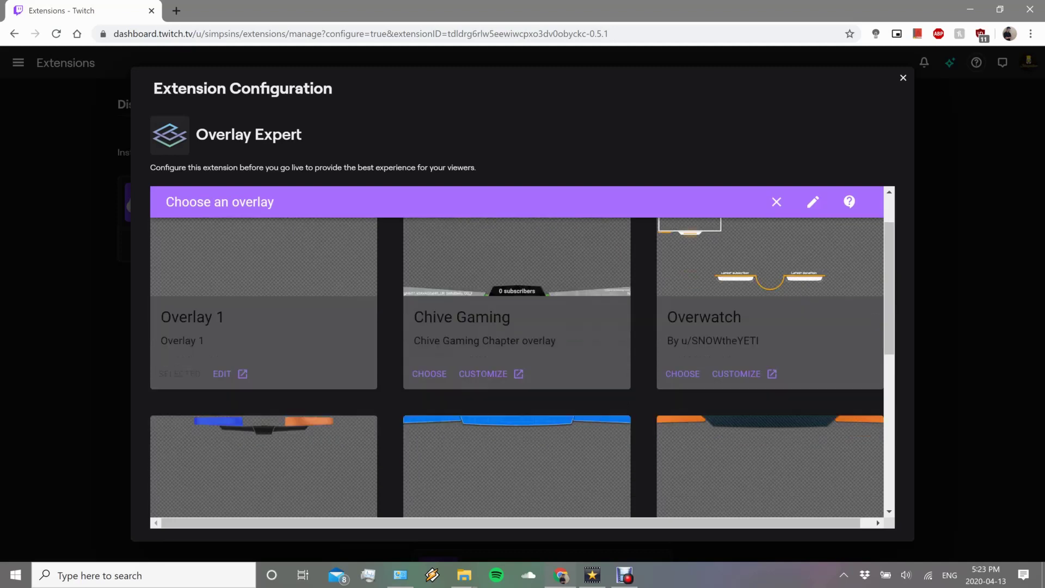
scroll(517, 366, "up", 1)
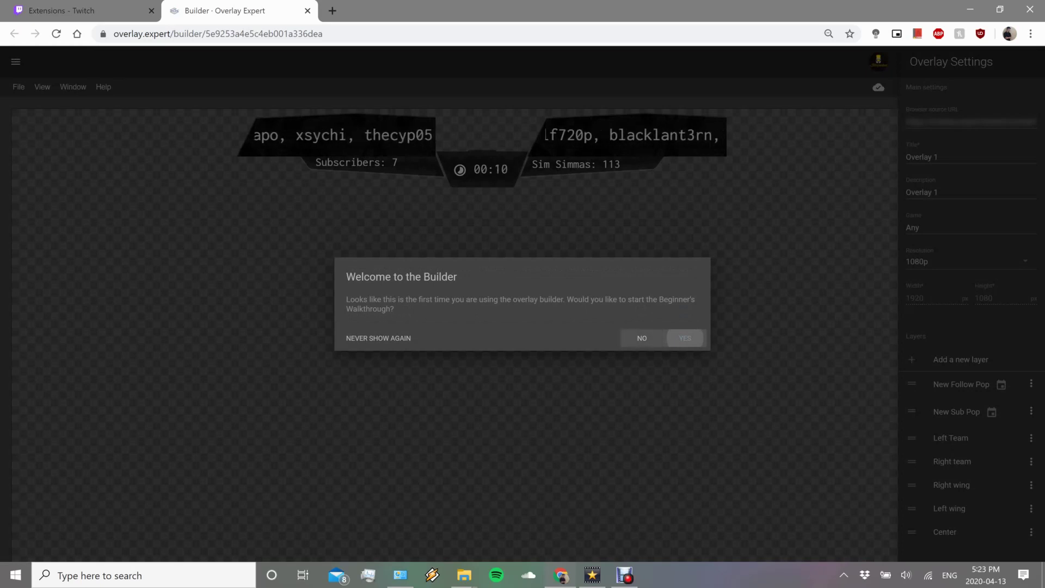
left_click(378, 338)
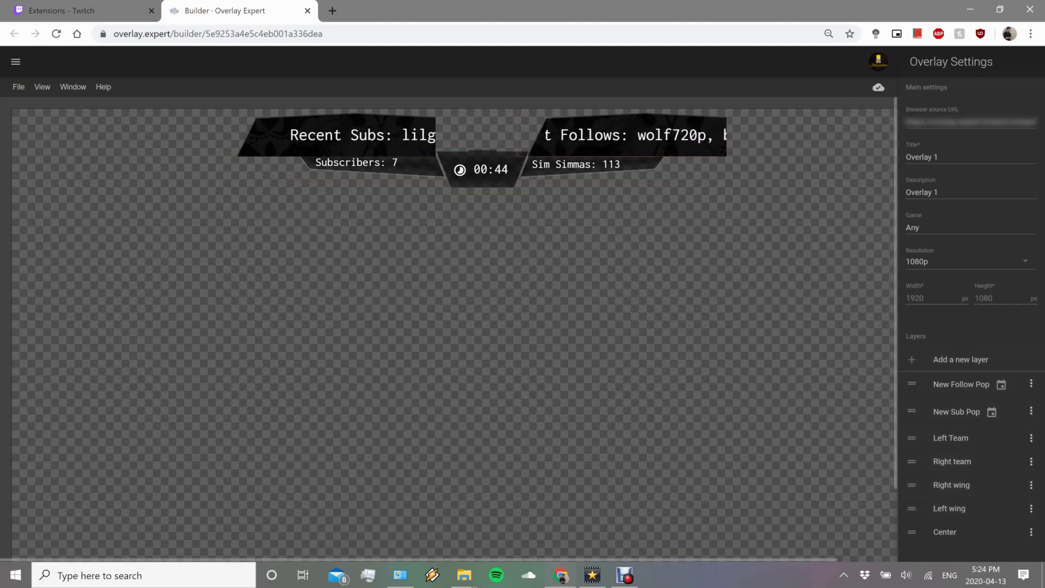
Select the Right team layer and examine its background image, background repeat and background size options.
left_click(621, 135)
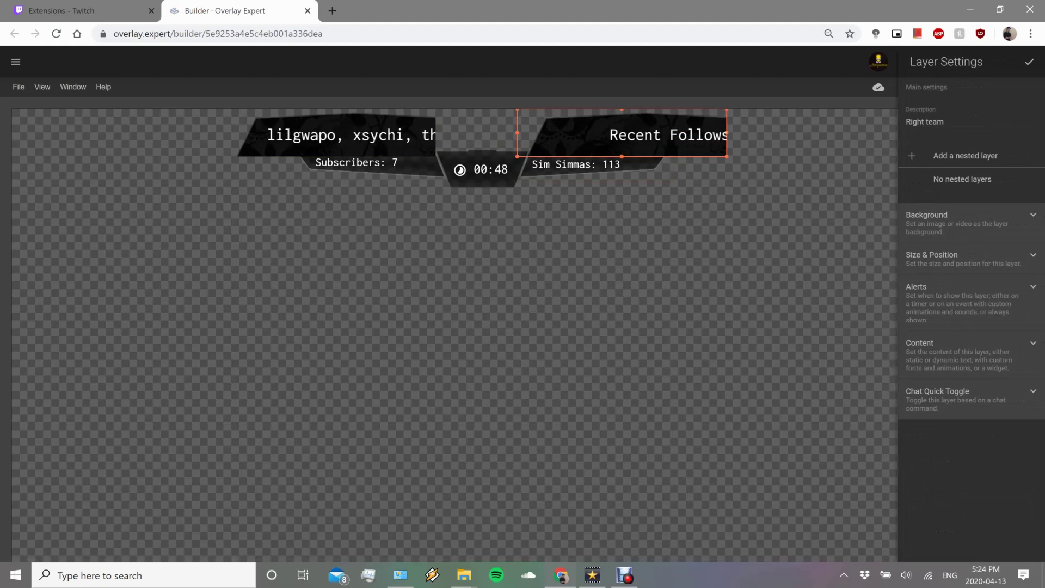
left_click(1033, 215)
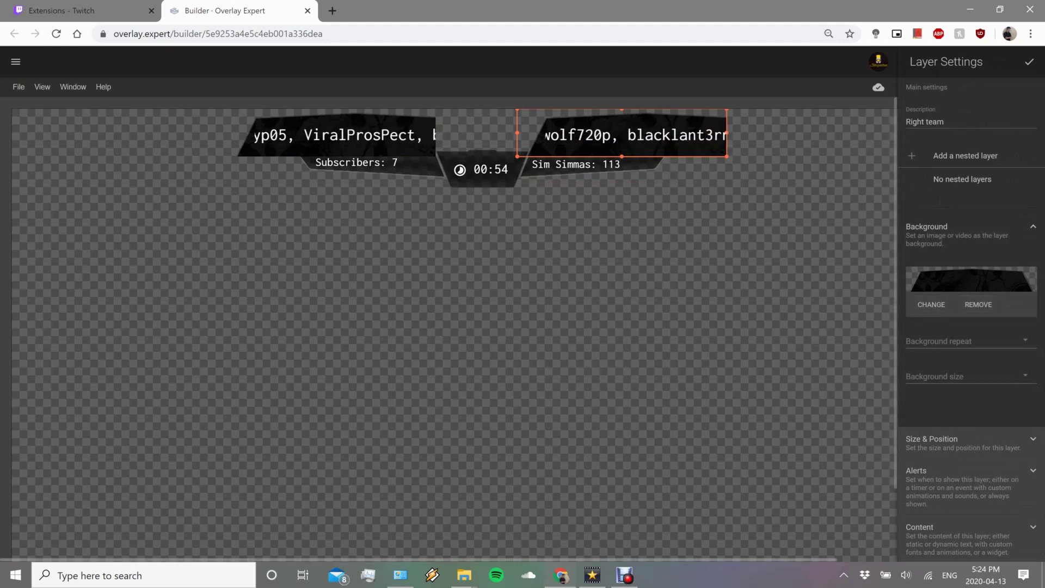
left_click(964, 340)
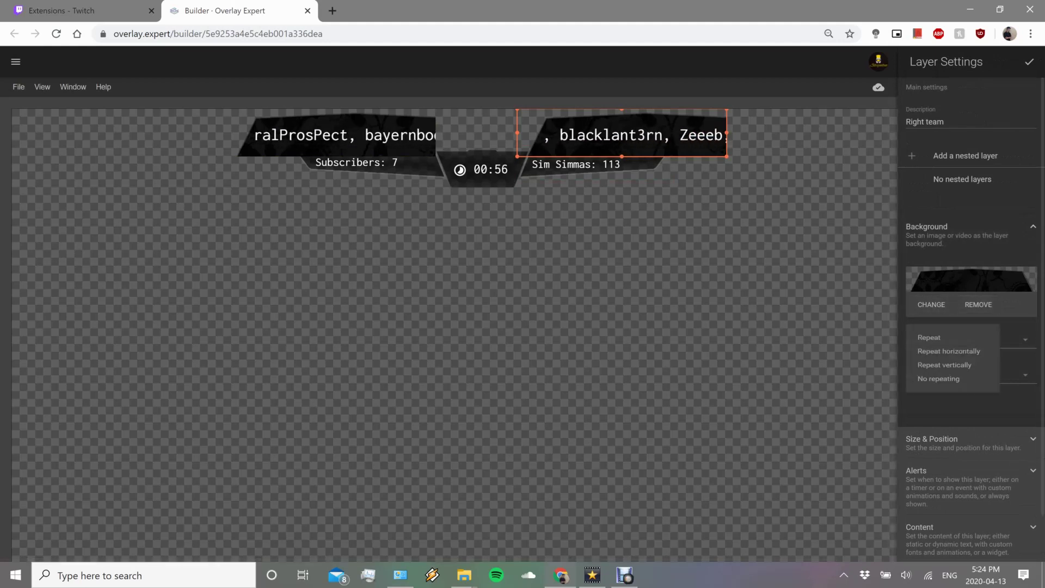
key("Escape")
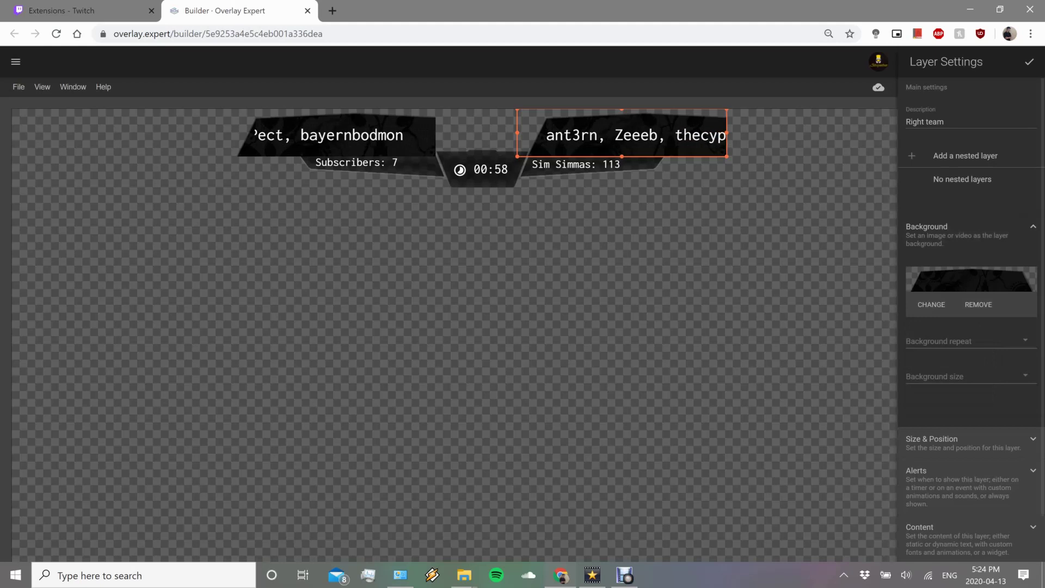
left_click(964, 375)
key("Escape")
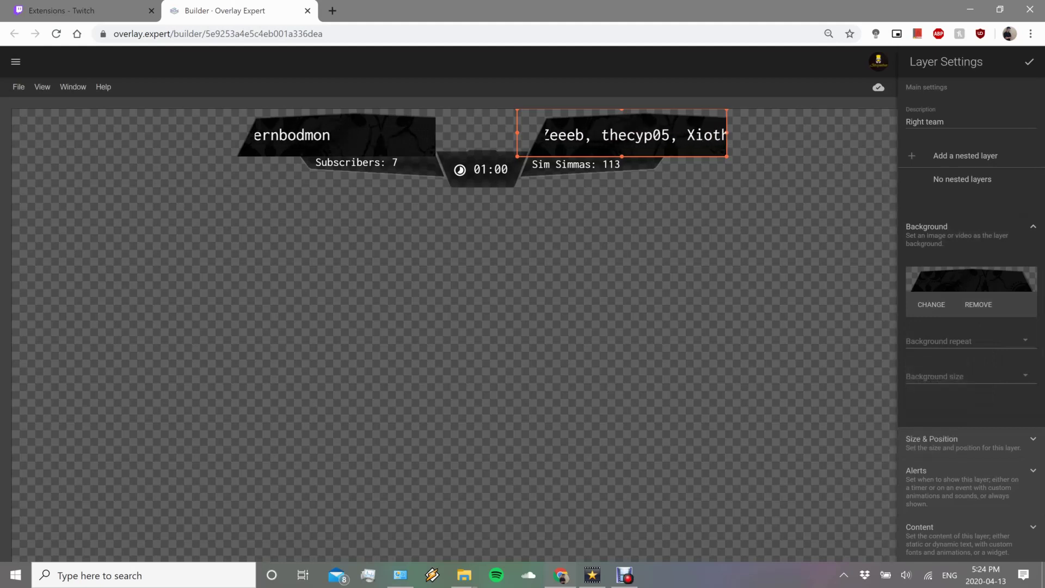
Examine the Right team layer's size and position settings and its available alert types.
scroll(978, 254, "down", 1)
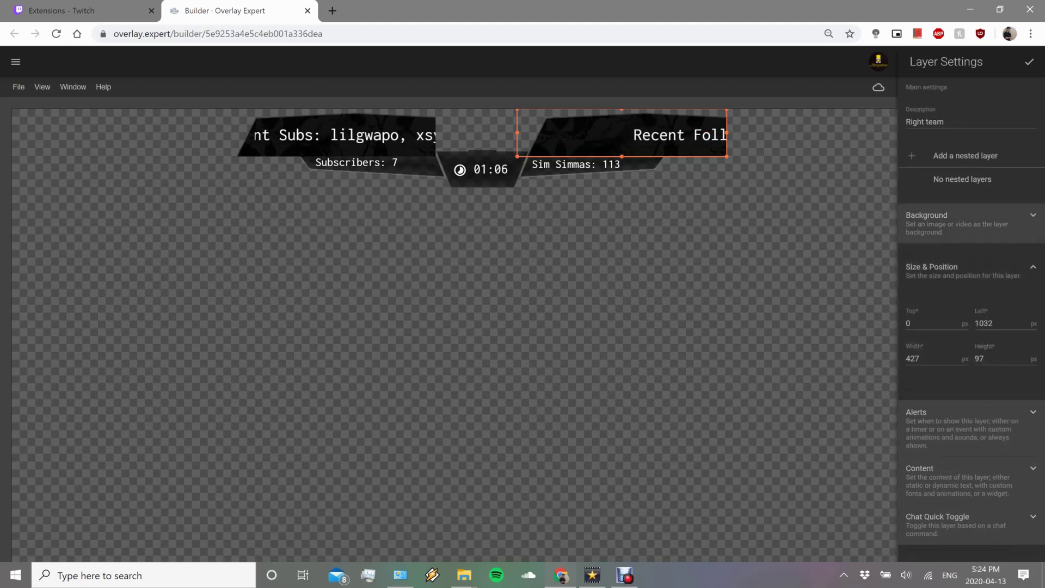
left_click(1032, 387)
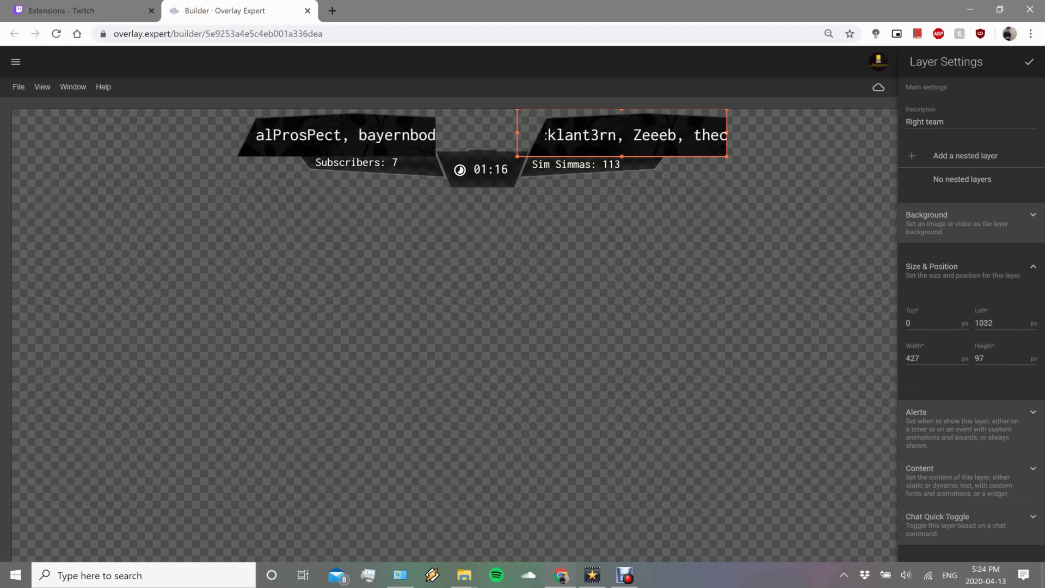
left_click(1032, 412)
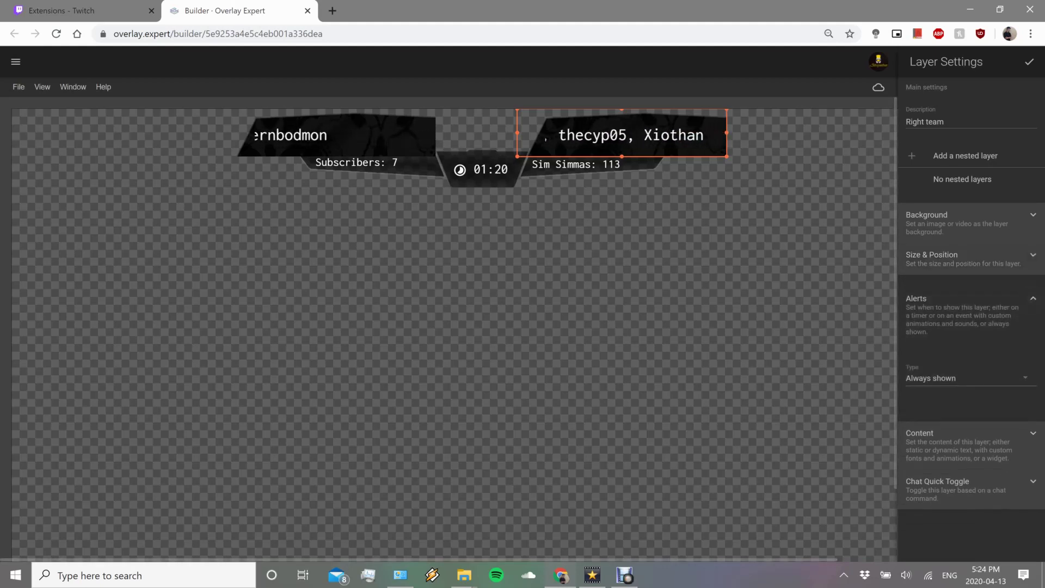
left_click(964, 378)
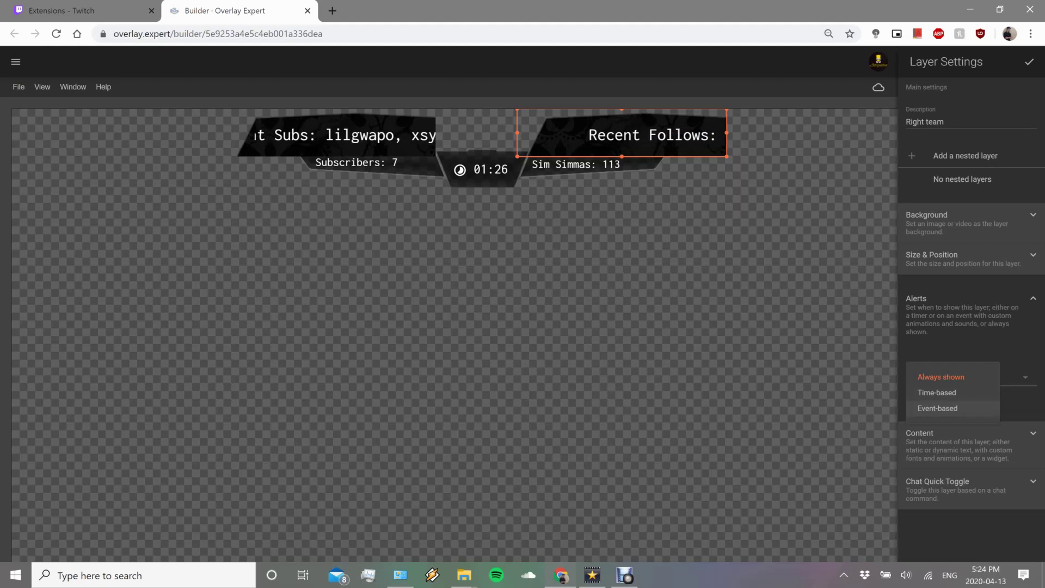
left_click(937, 408)
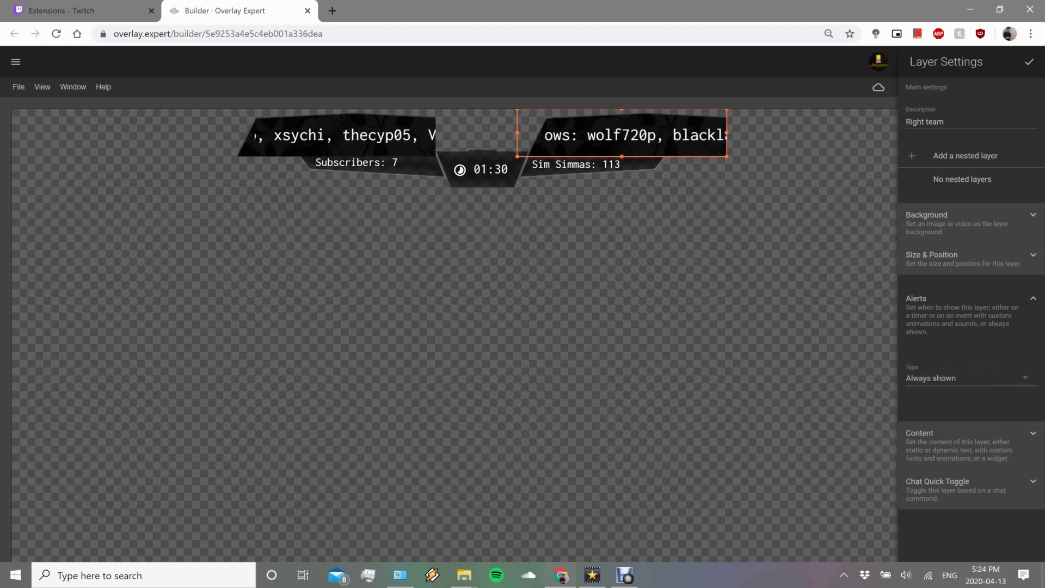
left_click(1033, 298)
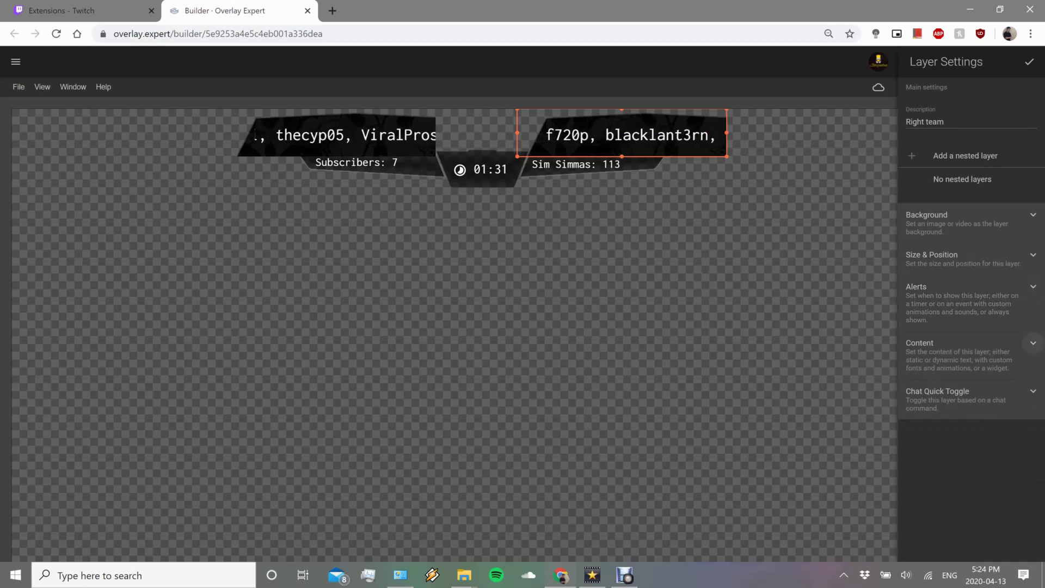
Examine the Right team layer's content type options, font settings and scroll direction, keeping Text (free-form) as the type.
left_click(1033, 343)
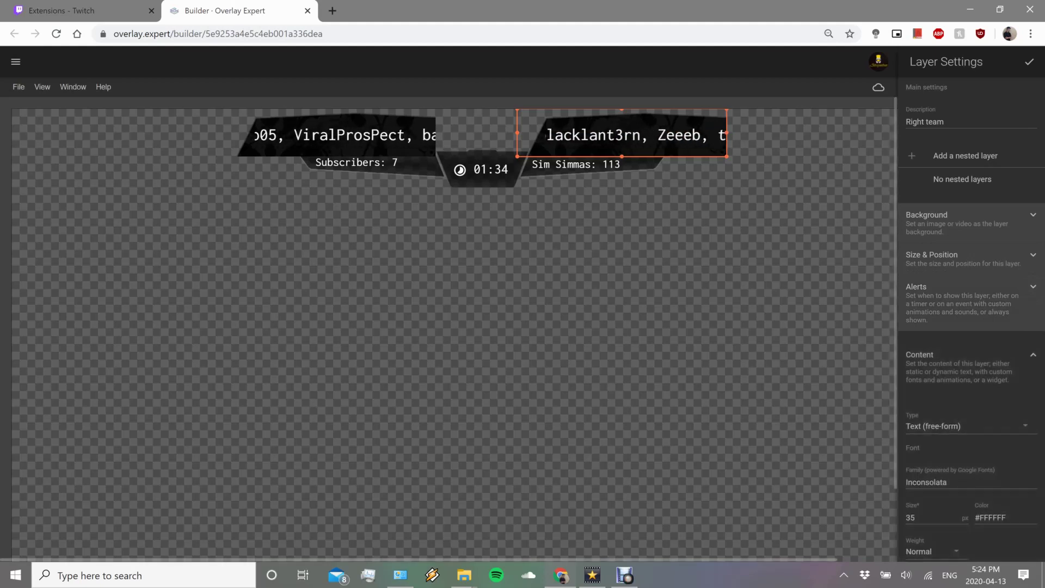
scroll(968, 326, "down", 2)
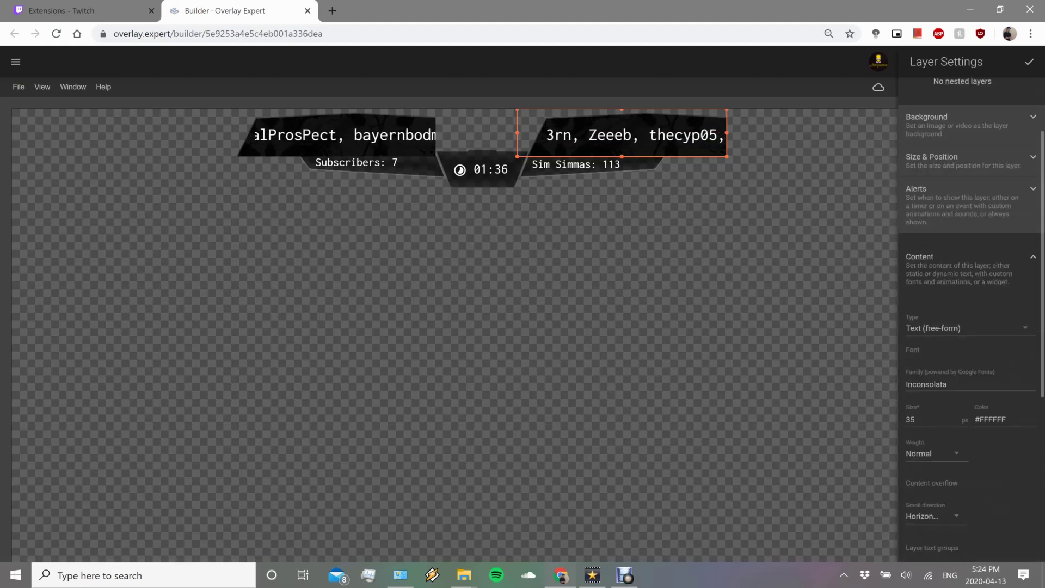
left_click(953, 330)
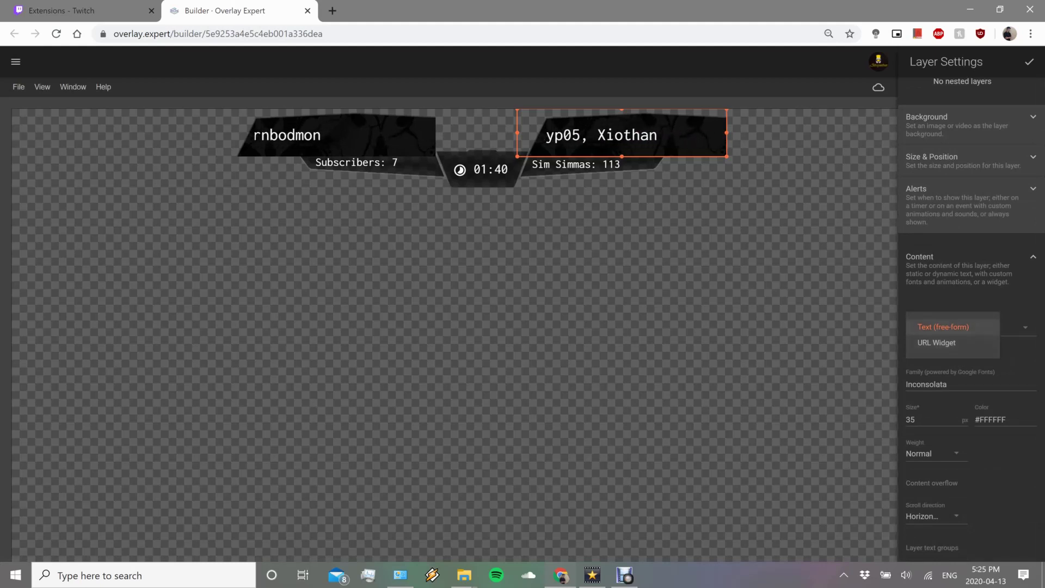
left_click(953, 327)
scroll(969, 375, "down", 4)
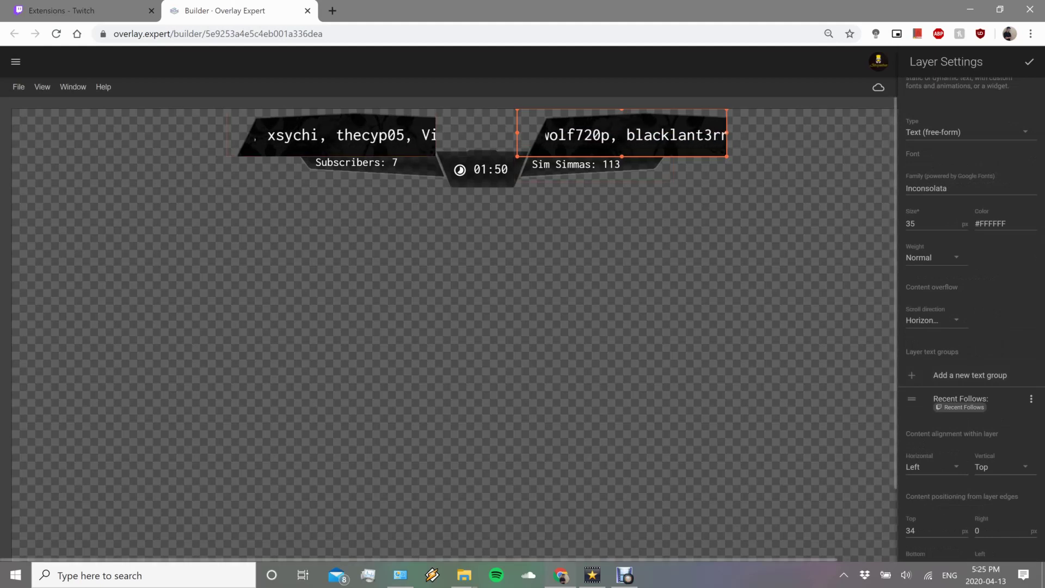
Examine the Recent Follows text group's settings and its available dynamic items, and return to the layer settings.
scroll(969, 294, "down", 2)
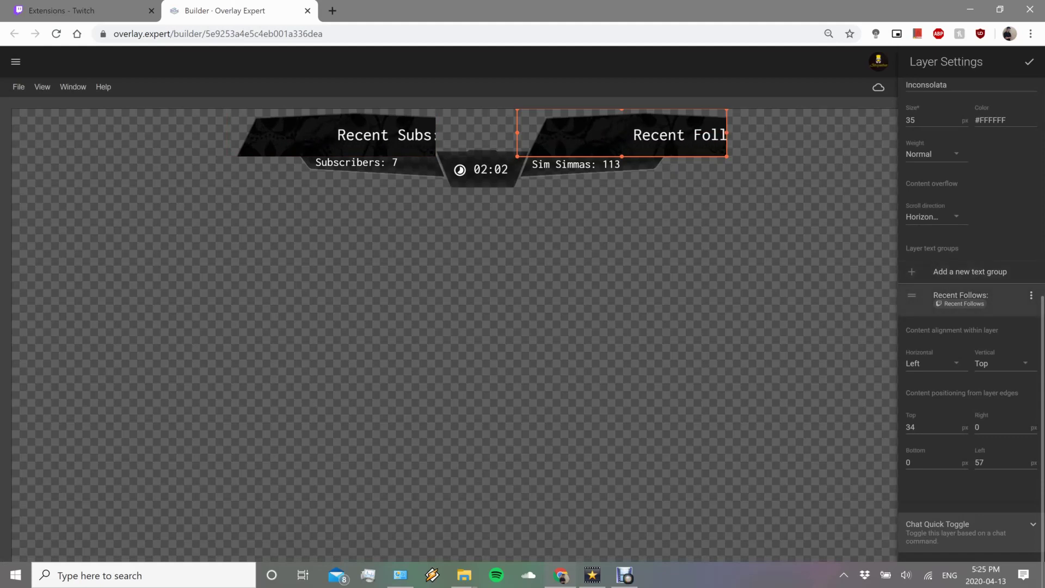
left_click(961, 299)
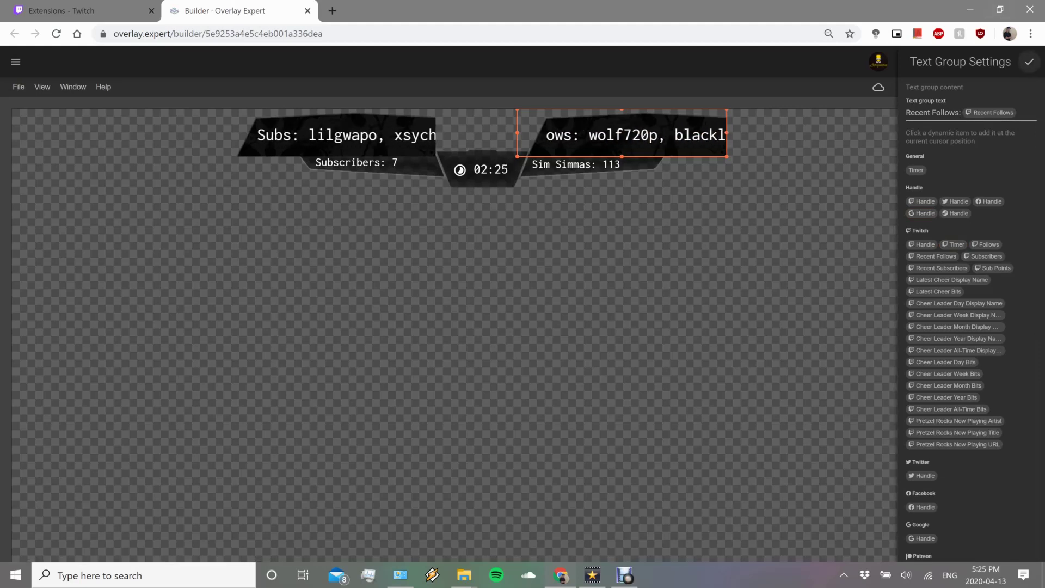
left_click(1028, 62)
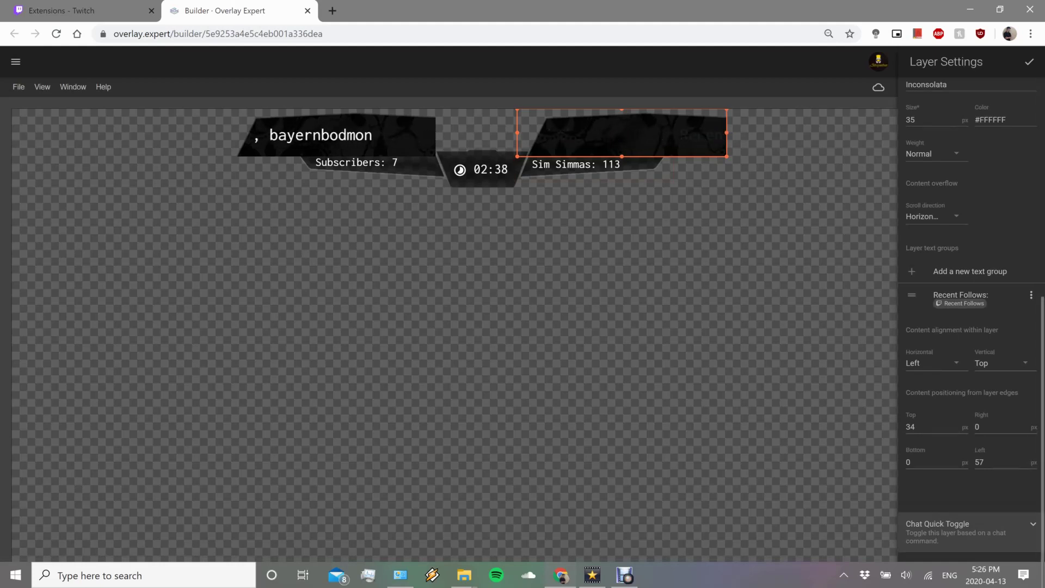
Open the Right team layer's Chat Quick Toggle options and choose Twitch as the Chat API.
left_click(971, 531)
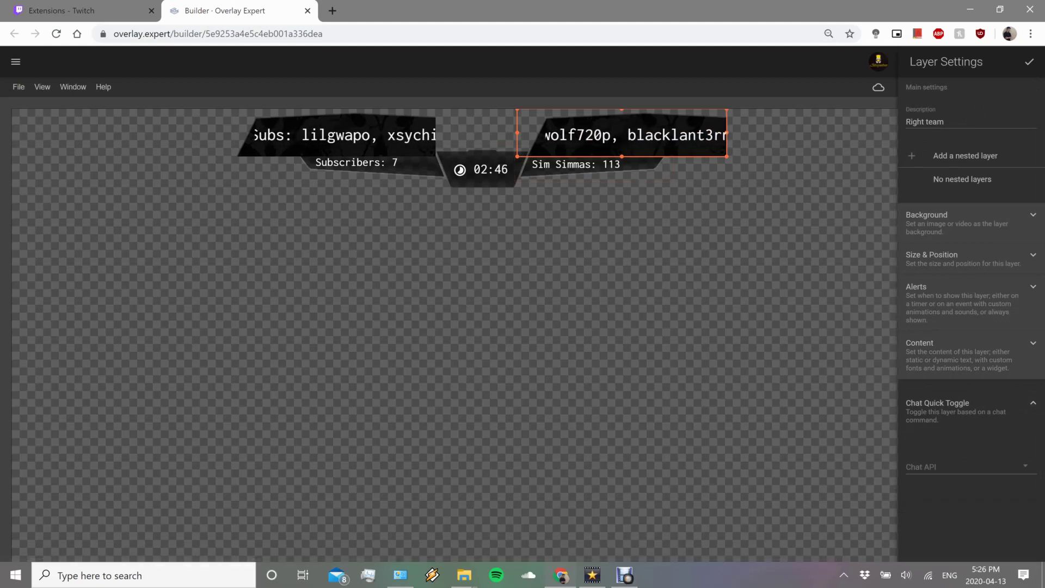
left_click(966, 467)
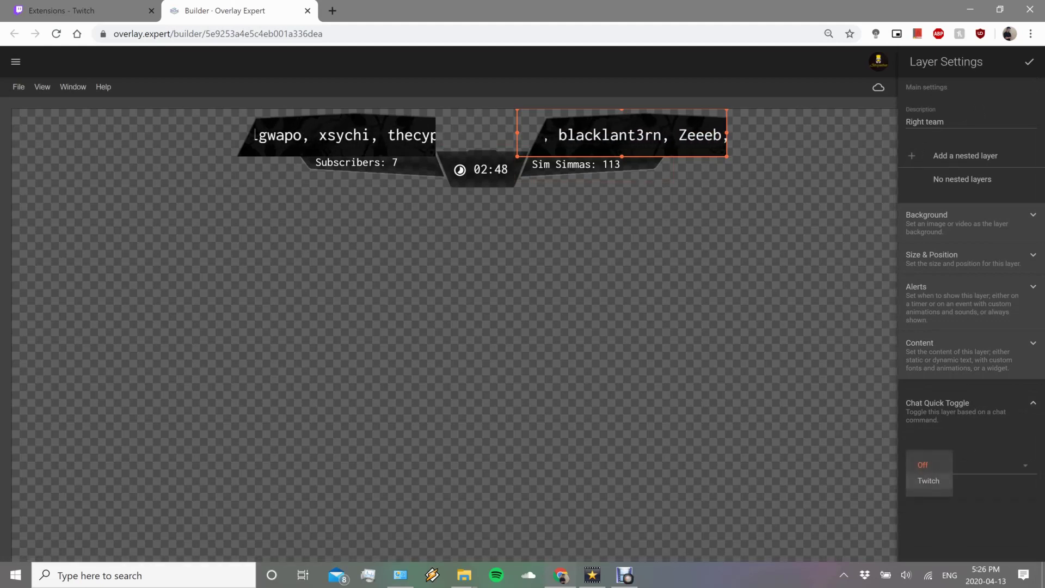
left_click(929, 481)
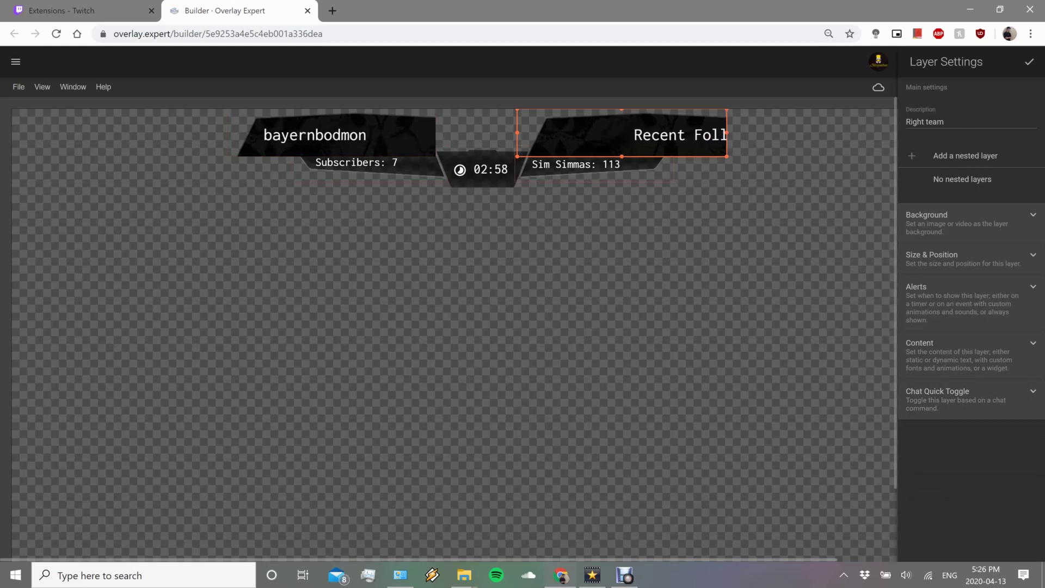
Select the Right wing layer and examine its background, size and position, alert and content settings.
left_click(594, 167)
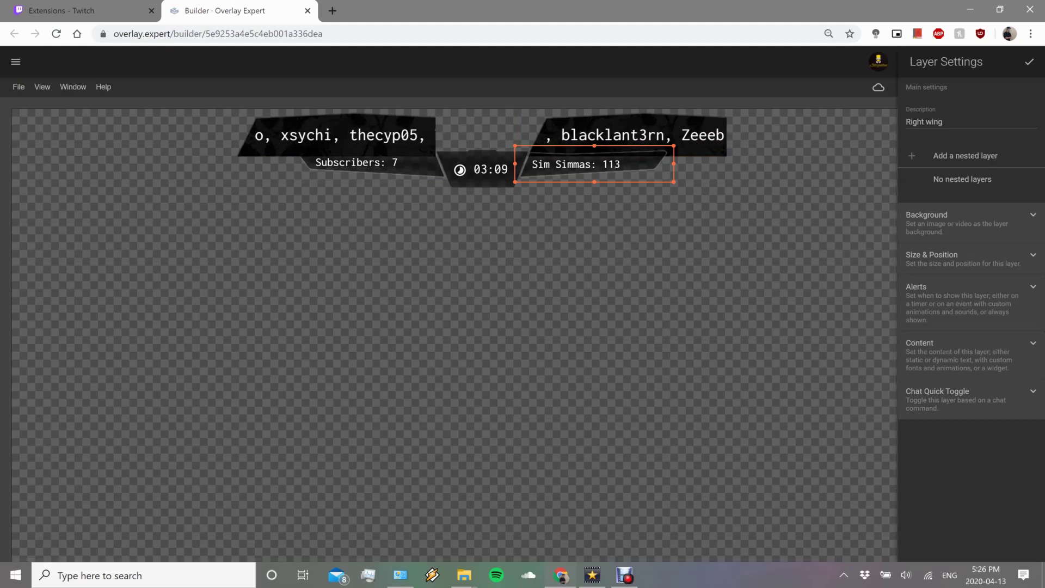
left_click(970, 222)
scroll(969, 327, "down", 1)
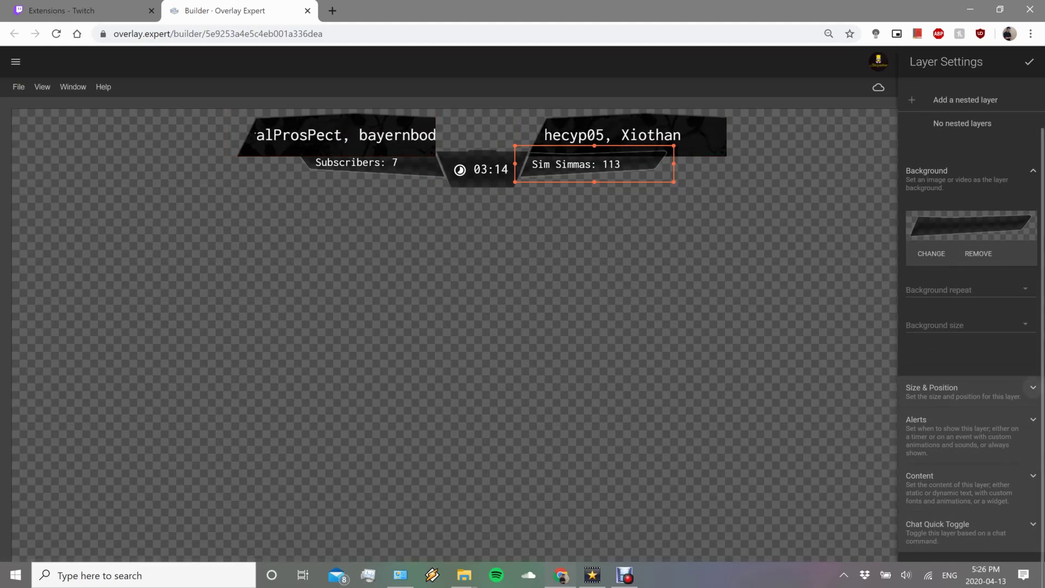
left_click(1032, 387)
left_click(1032, 412)
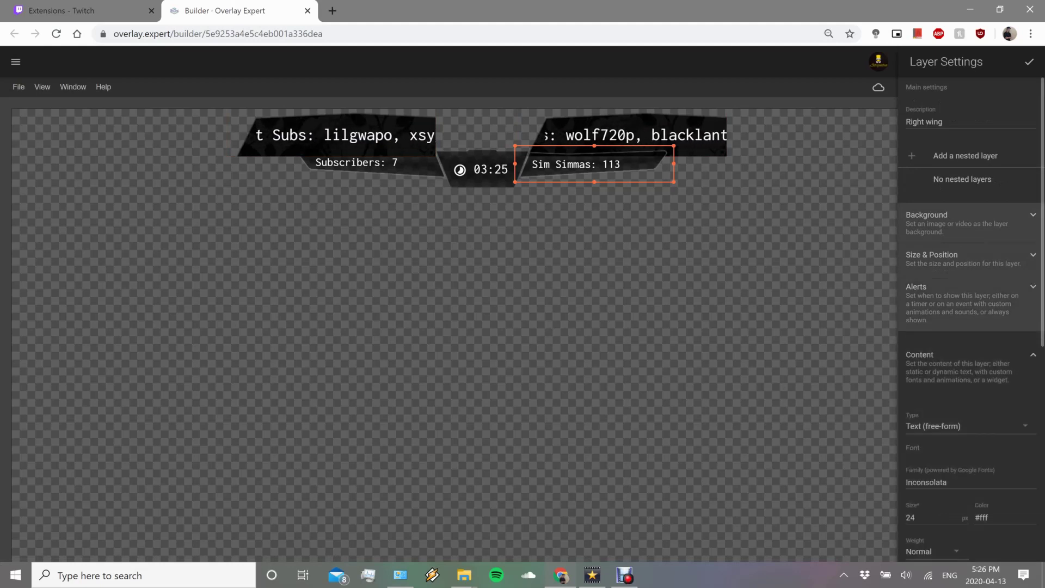
scroll(969, 315, "down", 3)
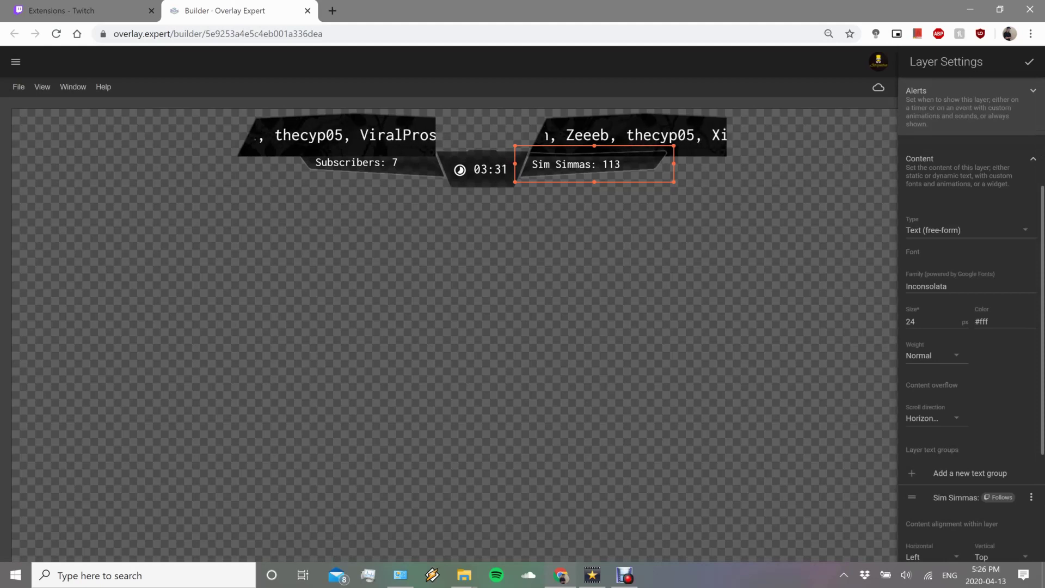
scroll(957, 322, "down", 2)
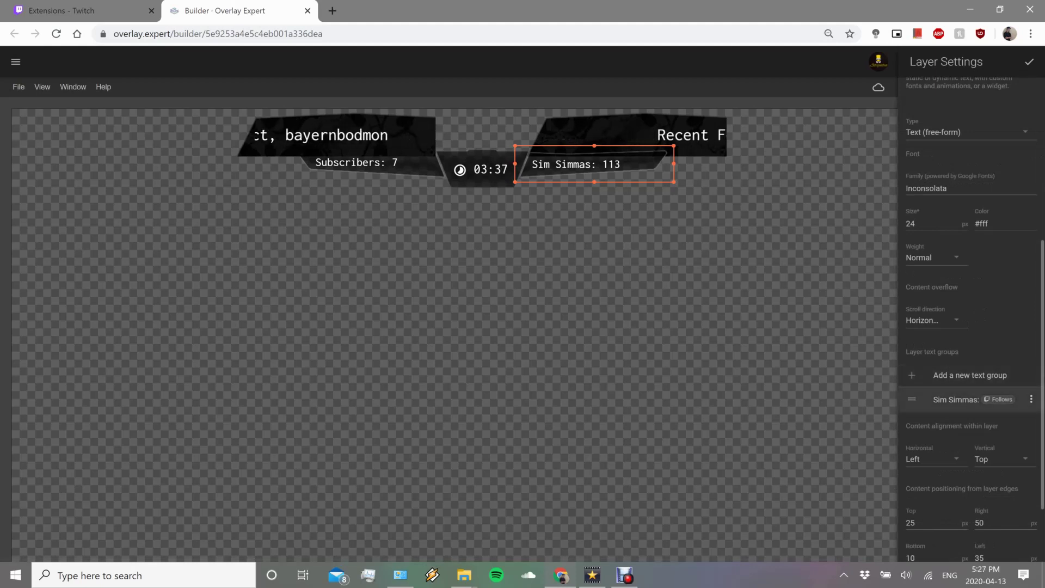
Examine the Sim Simmas text group's label and Follows item, and return to the layer's alignment and edge positioning settings.
left_click(958, 399)
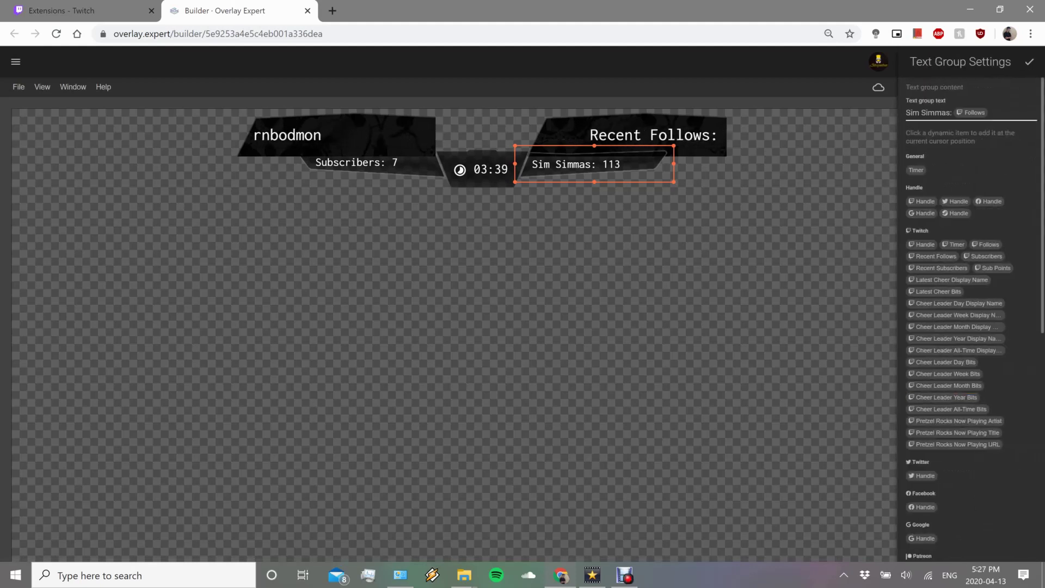
left_click_drag(952, 113, 903, 112)
left_click(988, 113)
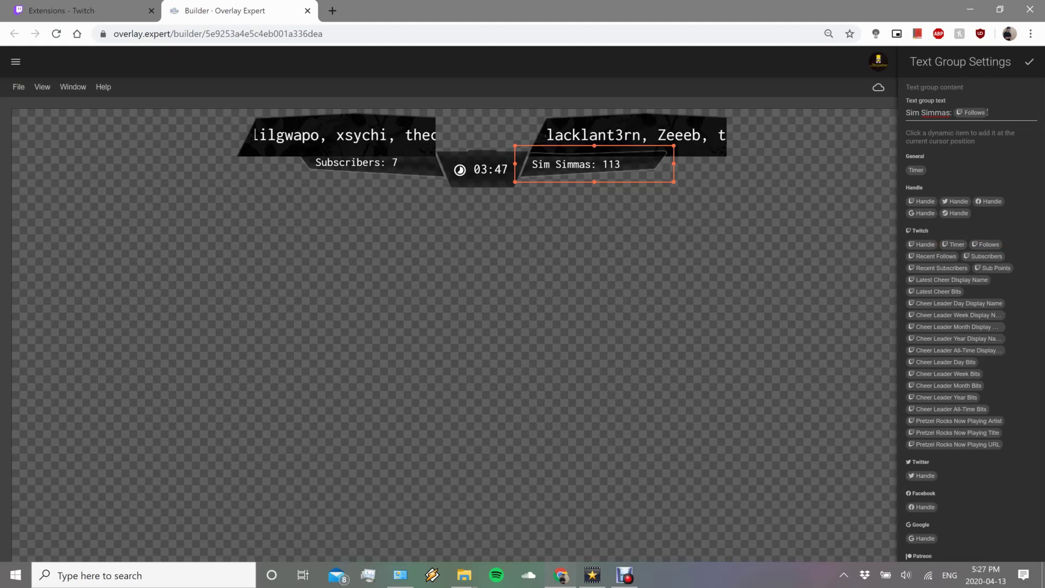
left_click(1028, 62)
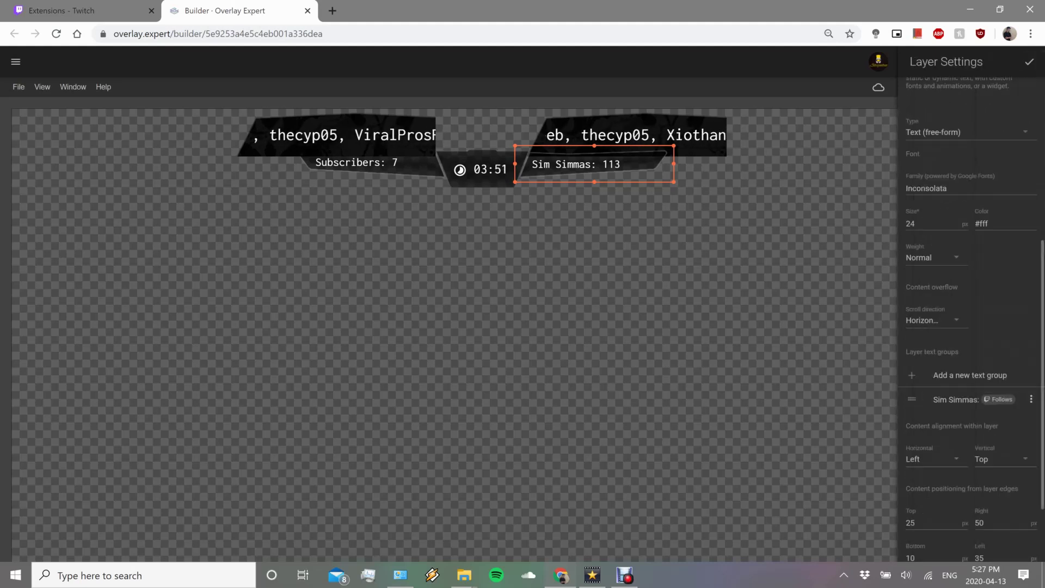
scroll(969, 316, "down", 2)
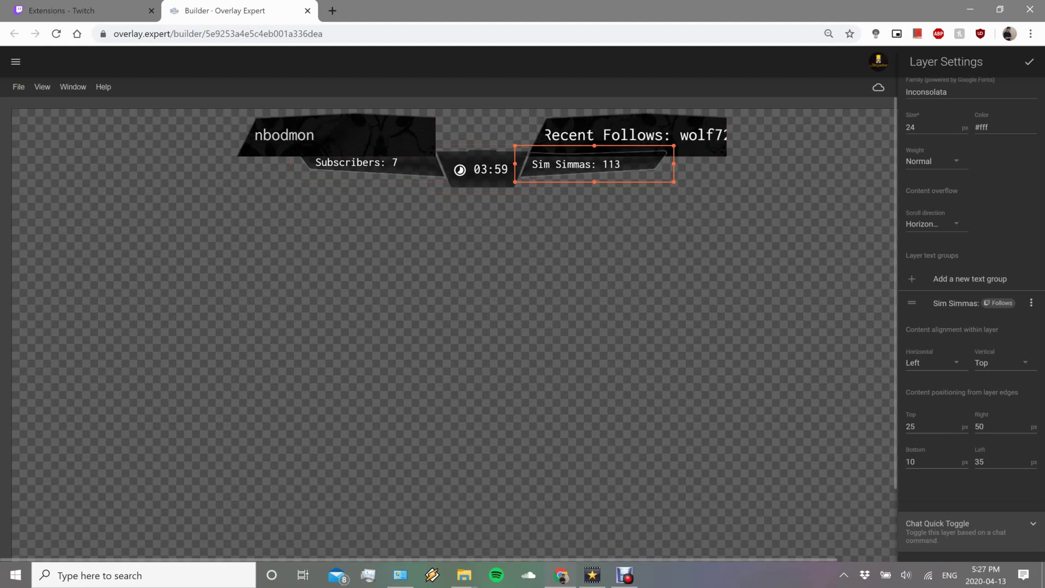
Select the Center layer and examine its content settings and its Timer text group.
left_click(482, 168)
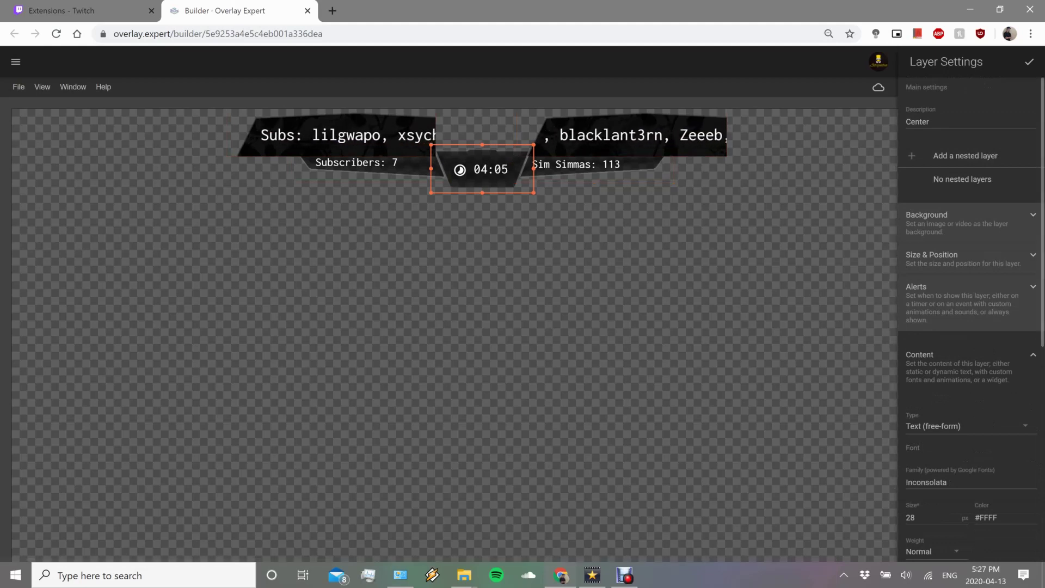
scroll(969, 326, "down", 3)
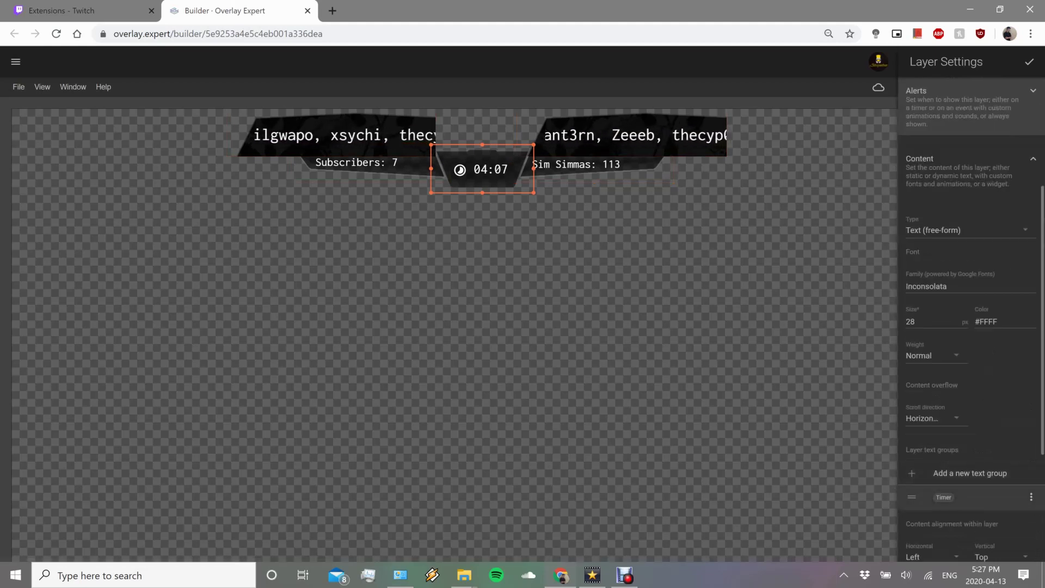
left_click(969, 497)
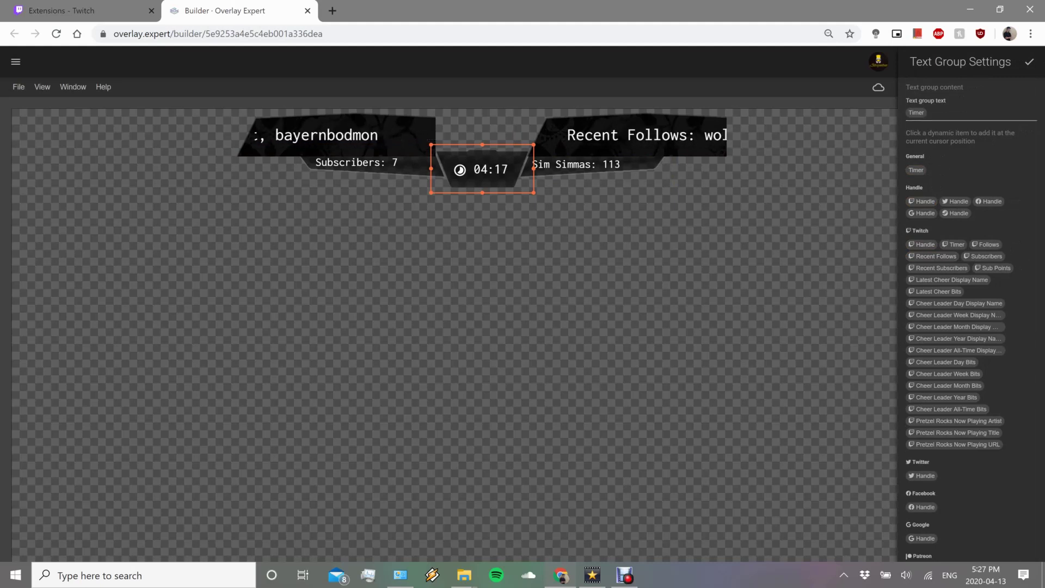
left_click(1029, 62)
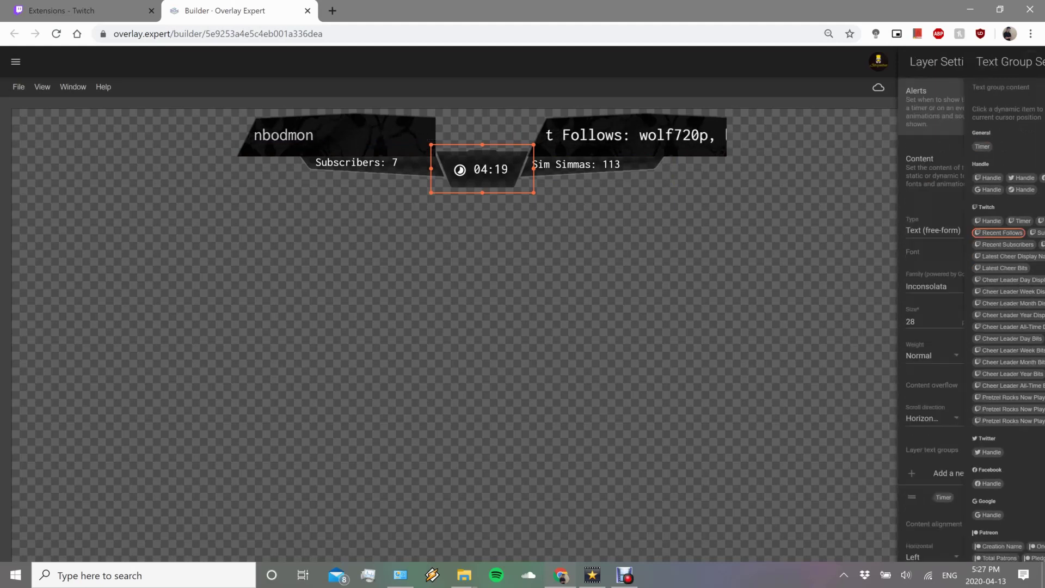
scroll(957, 321, "down", 4)
scroll(1026, 462, "up", 7)
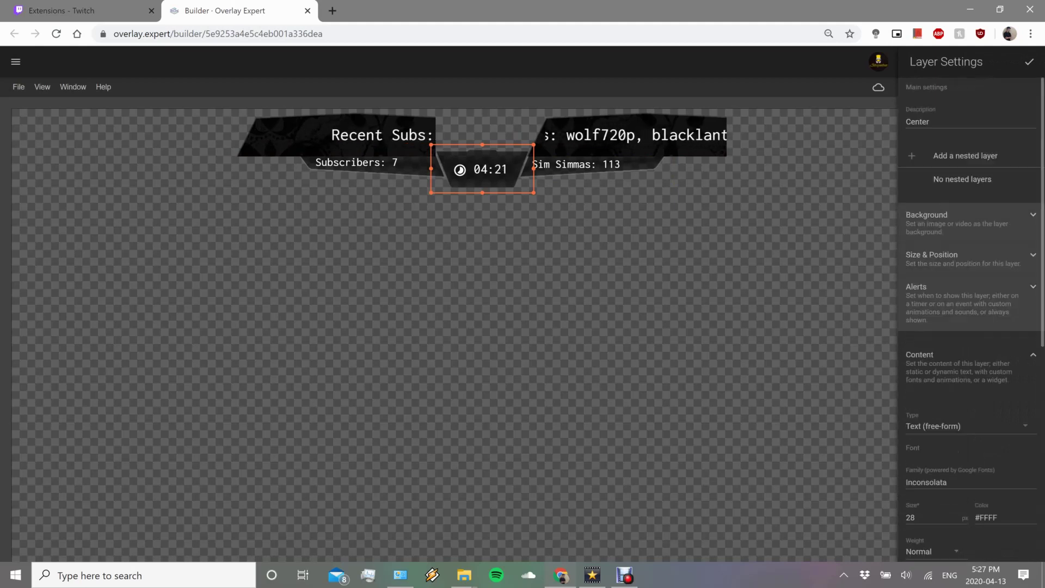
Check the Center layer's alert type and return to the overlay settings.
left_click(970, 303)
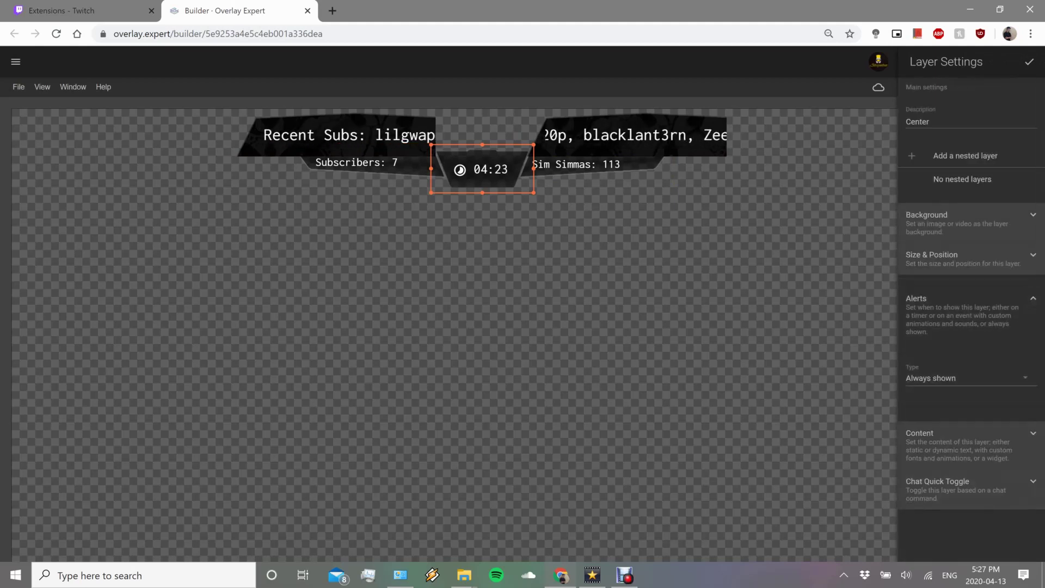
left_click(970, 302)
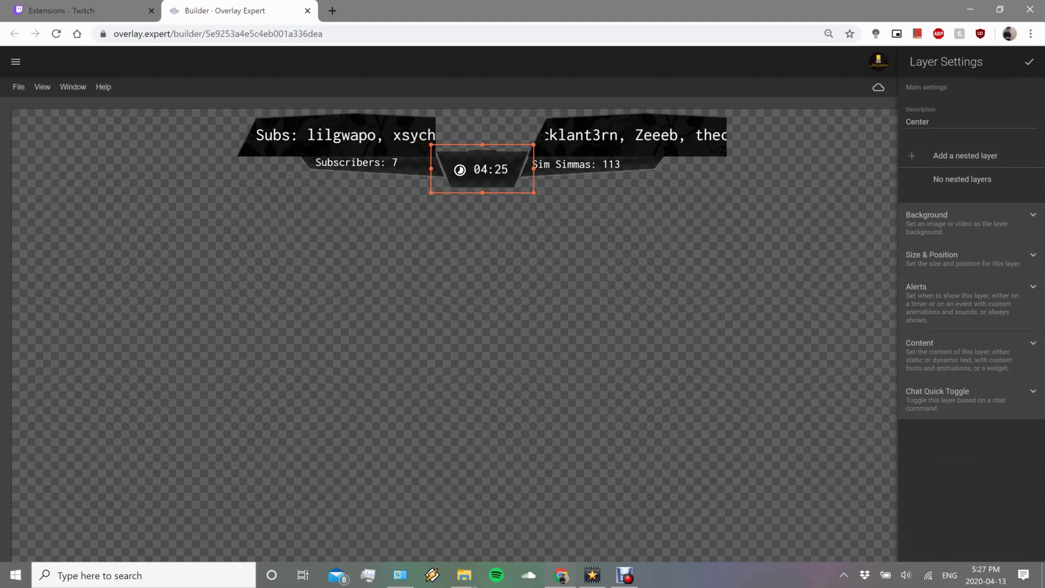
left_click(1028, 61)
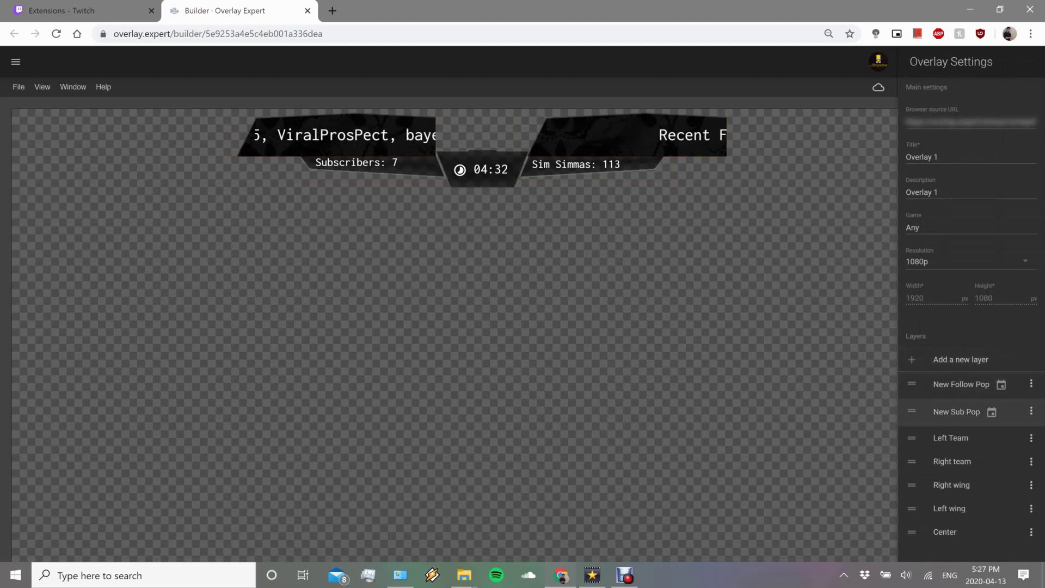
Open the New Sub Pop layer and examine its background and its size and position settings.
left_click(956, 412)
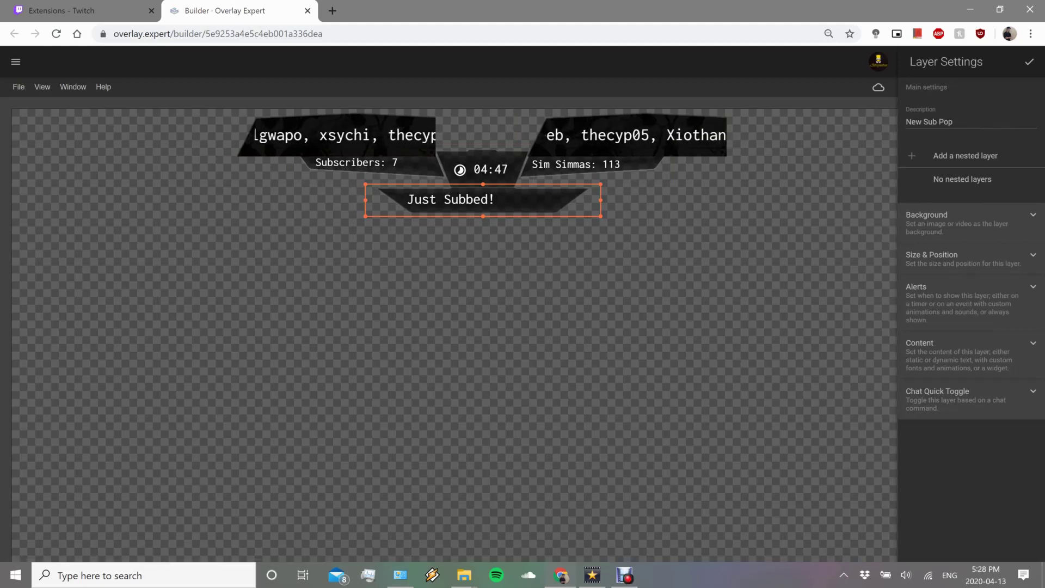
left_click(1033, 214)
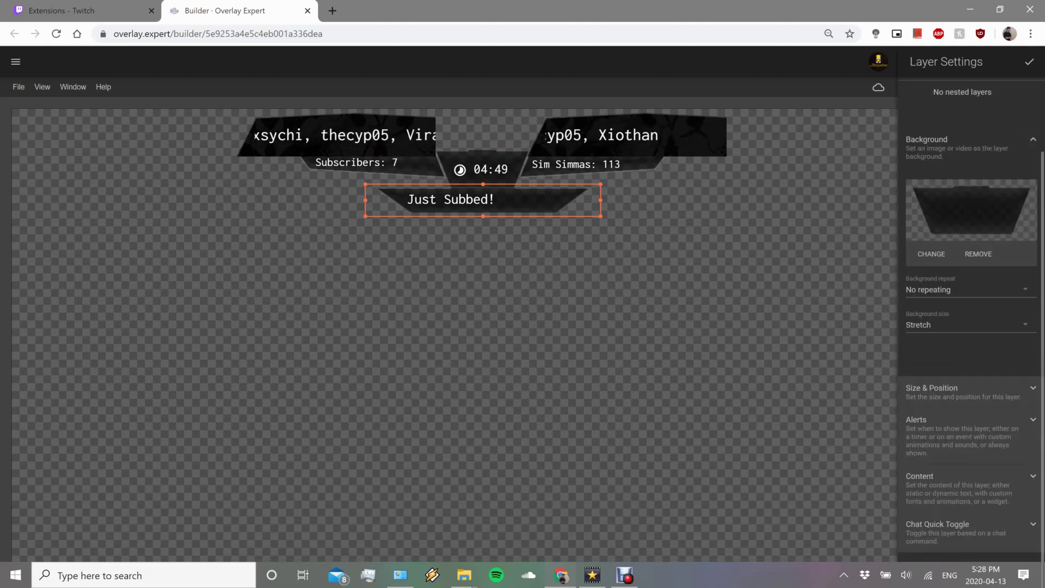
left_click(1033, 388)
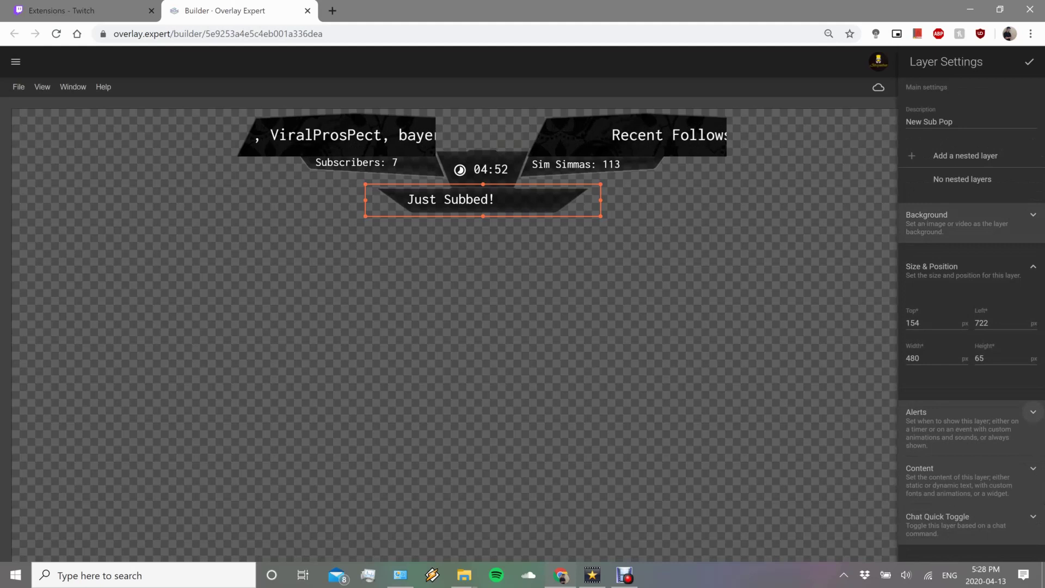
Examine the New Sub Pop layer's alert settings and available alert types, keeping Event-based.
left_click(1033, 412)
scroll(971, 319, "down", 3)
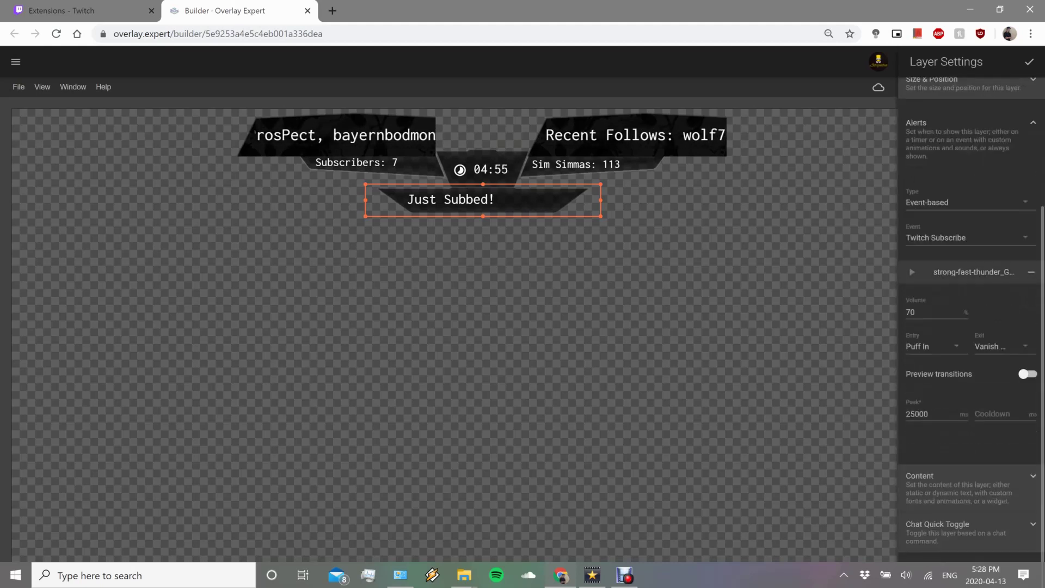
scroll(970, 319, "up", 2)
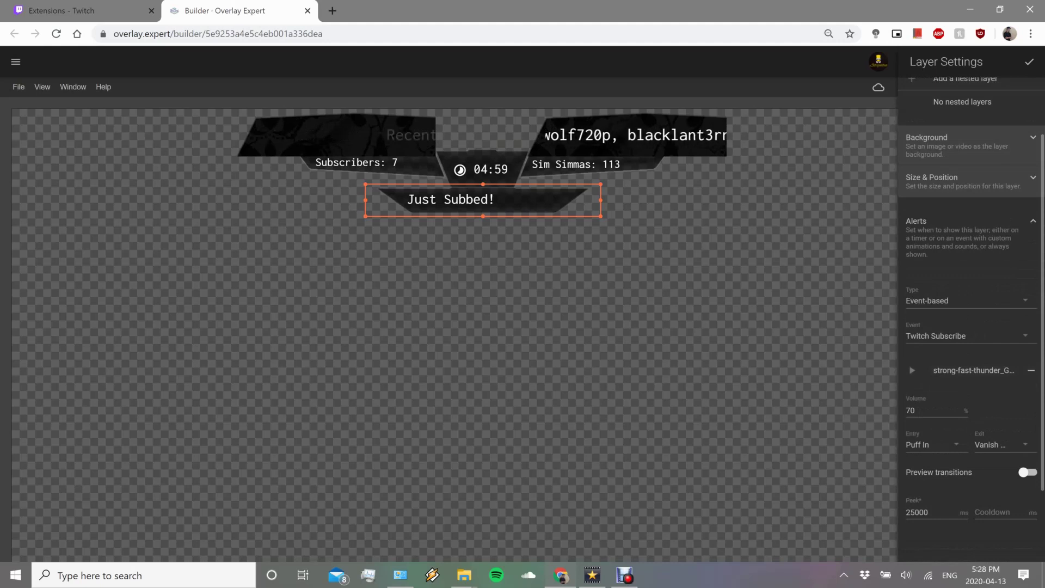
left_click(952, 301)
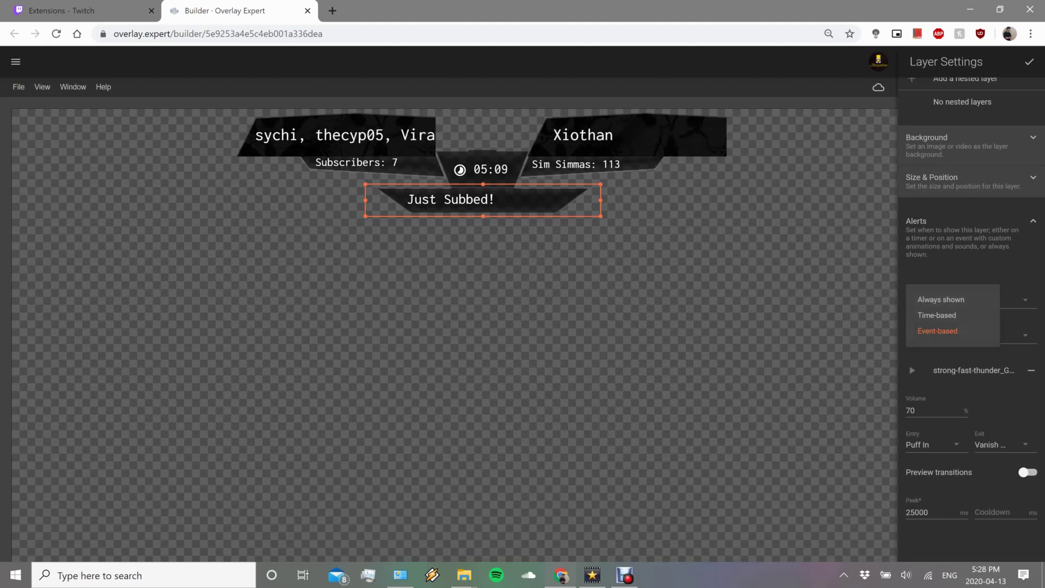
left_click(937, 331)
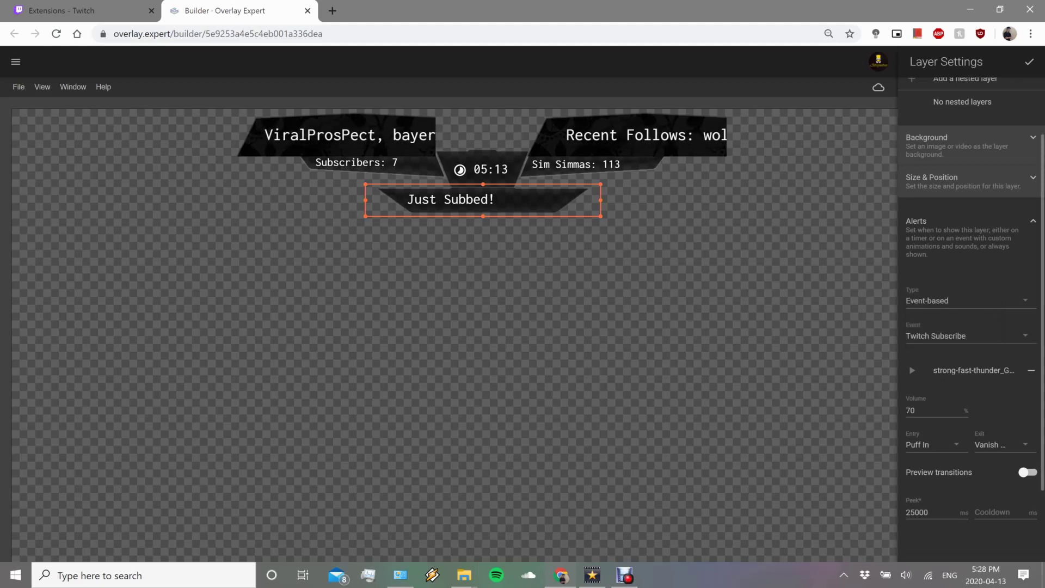
Review the events that can trigger the New Sub Pop alert, keep Twitch Subscribe, and preview the alert's transitions.
left_click(966, 336)
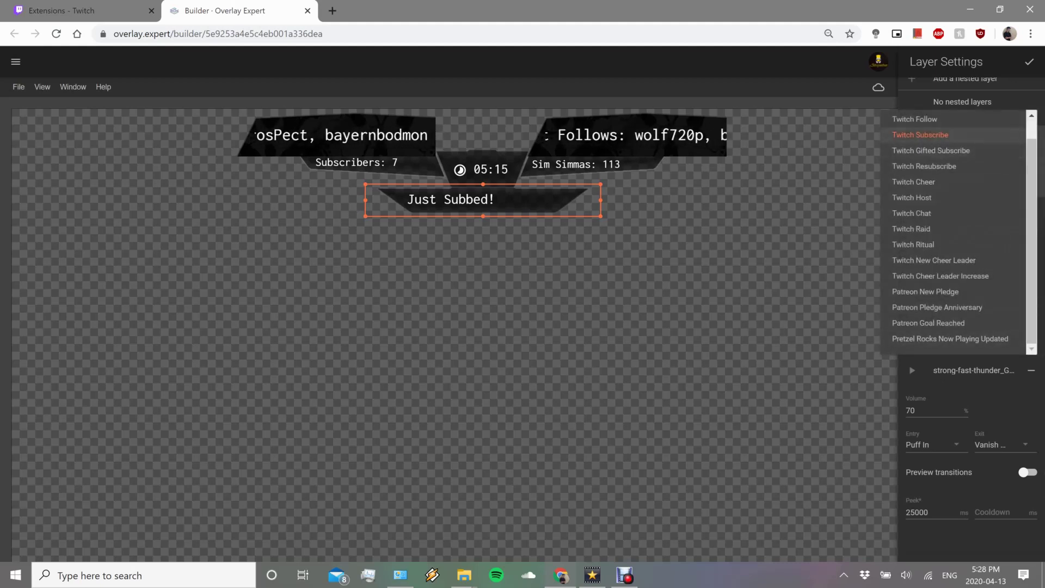
scroll(958, 234, "up", 1)
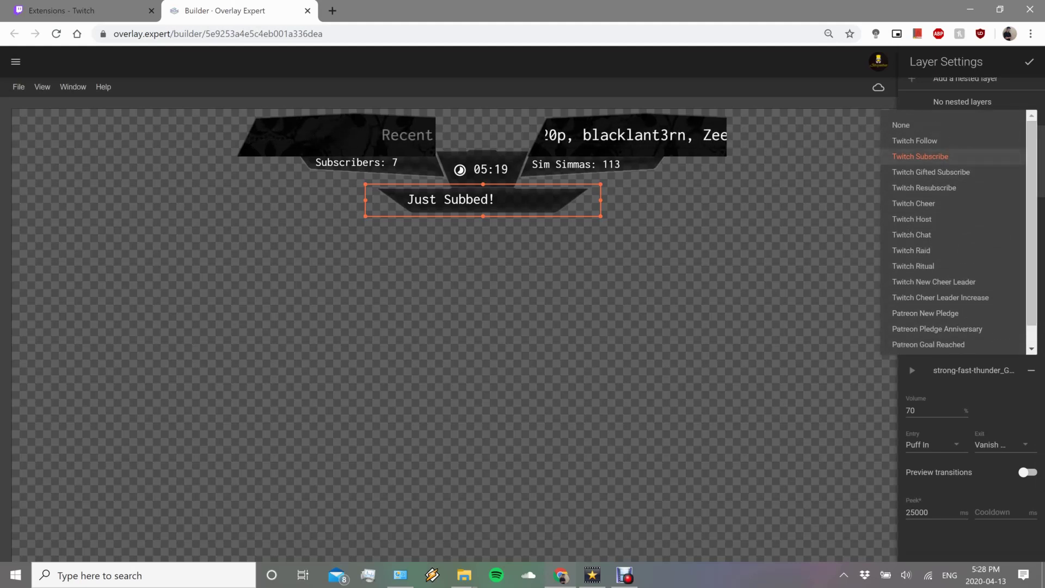
left_click(925, 156)
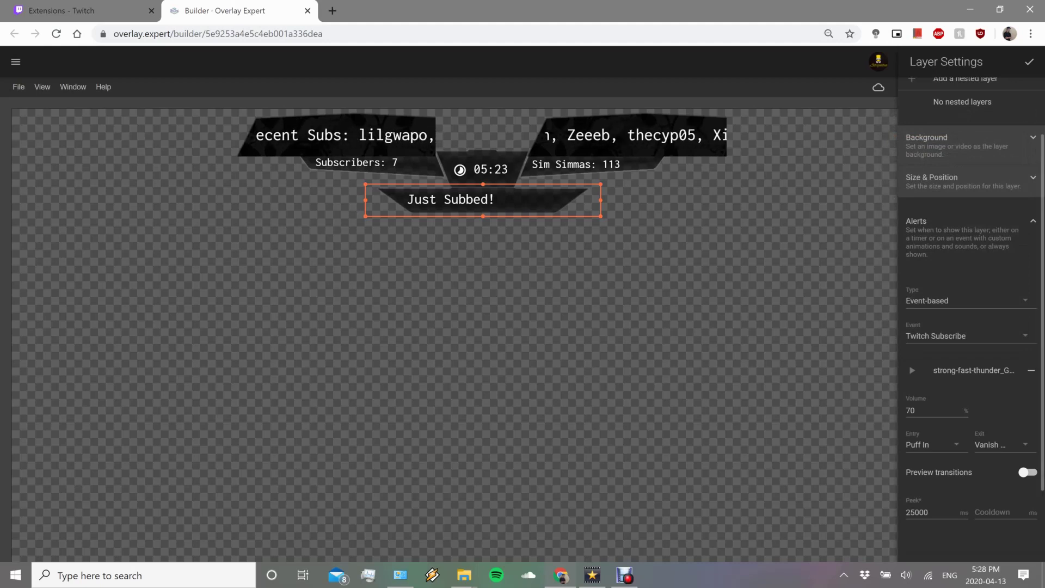
scroll(958, 313, "down", 2)
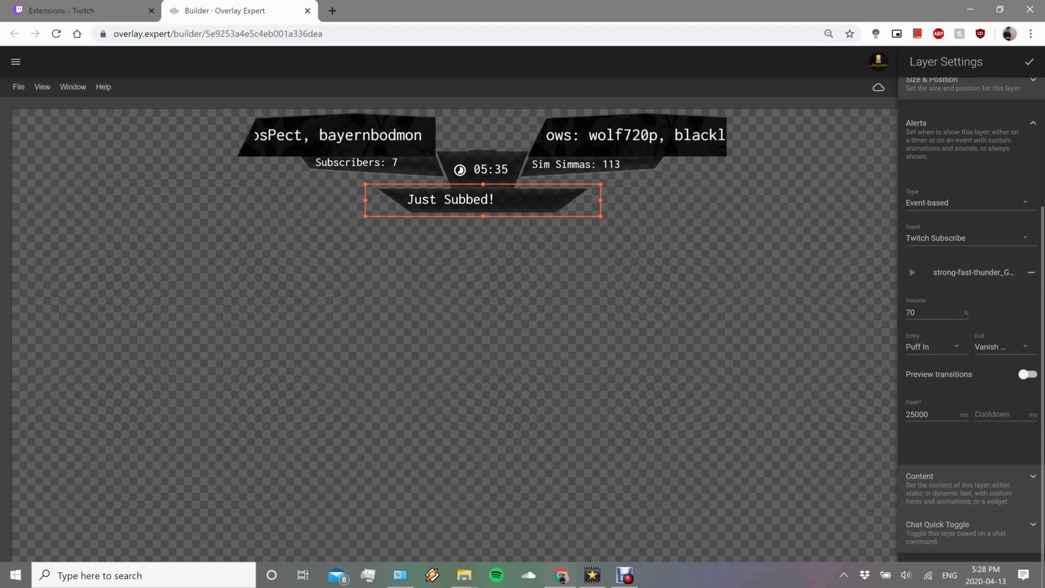
left_click(1027, 374)
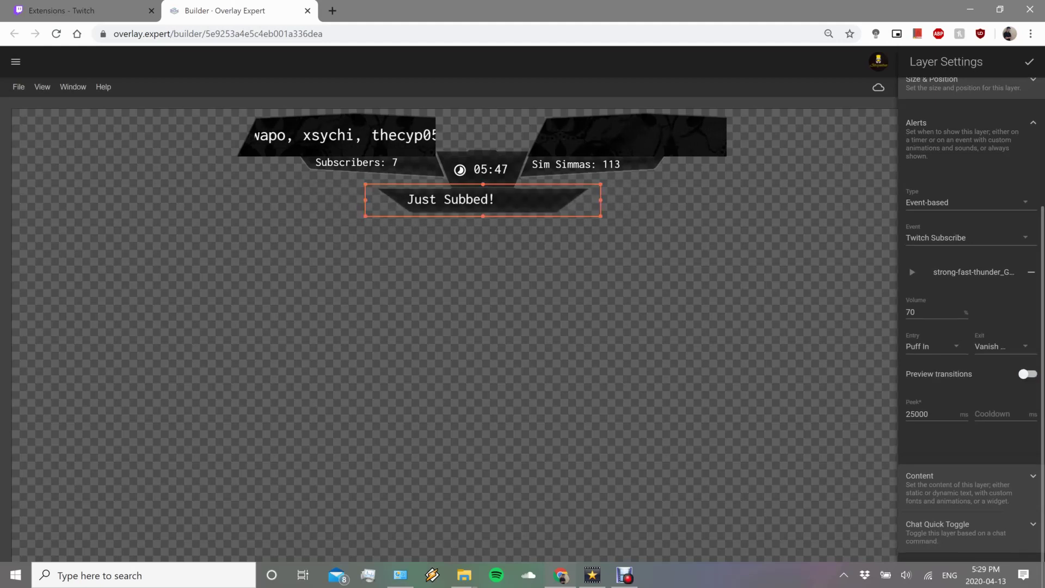
Examine the New Sub Pop layer's content settings and open its Just Subbed! text group.
left_click(970, 487)
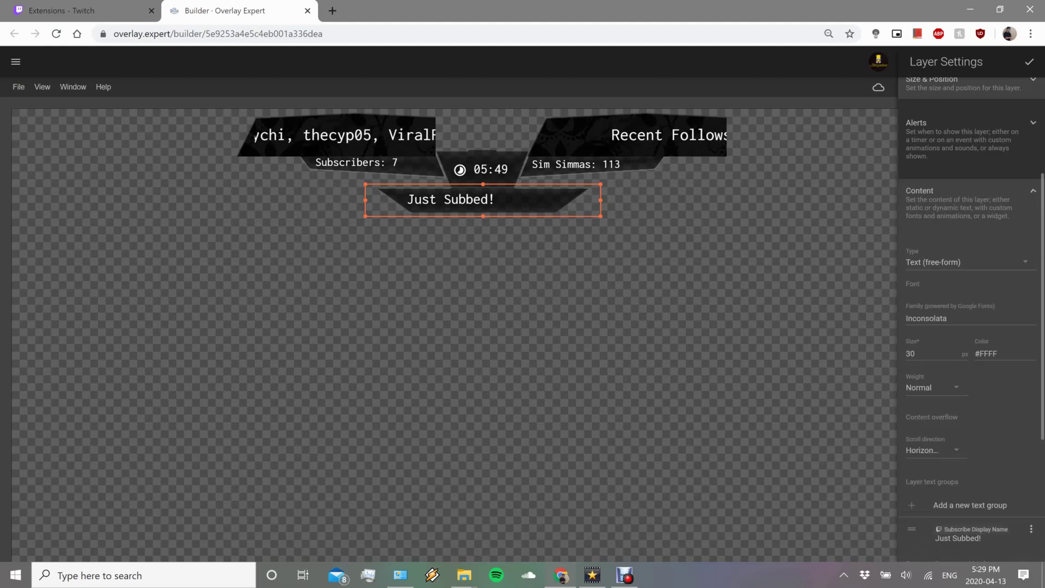
scroll(970, 330, "down", 2)
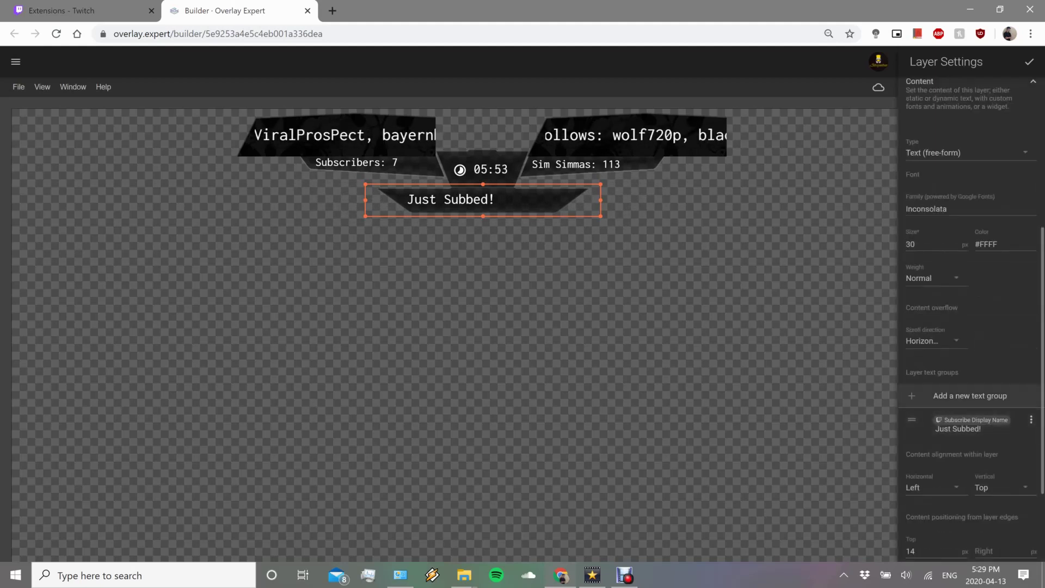
left_click(958, 425)
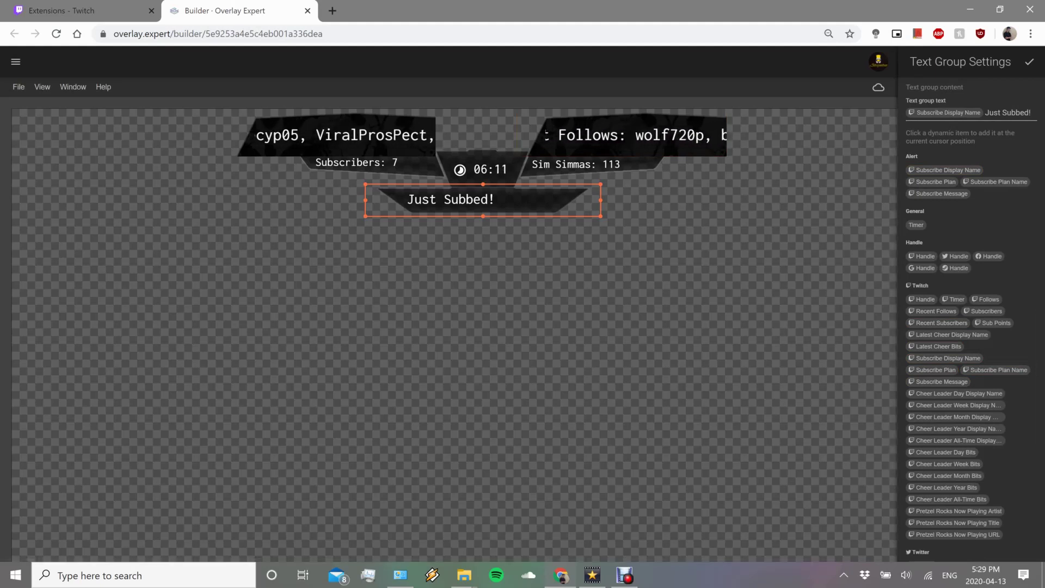
Review the dynamic items available for the Just Subbed! text group, from the alert items through the image items.
scroll(969, 327, "down", 2)
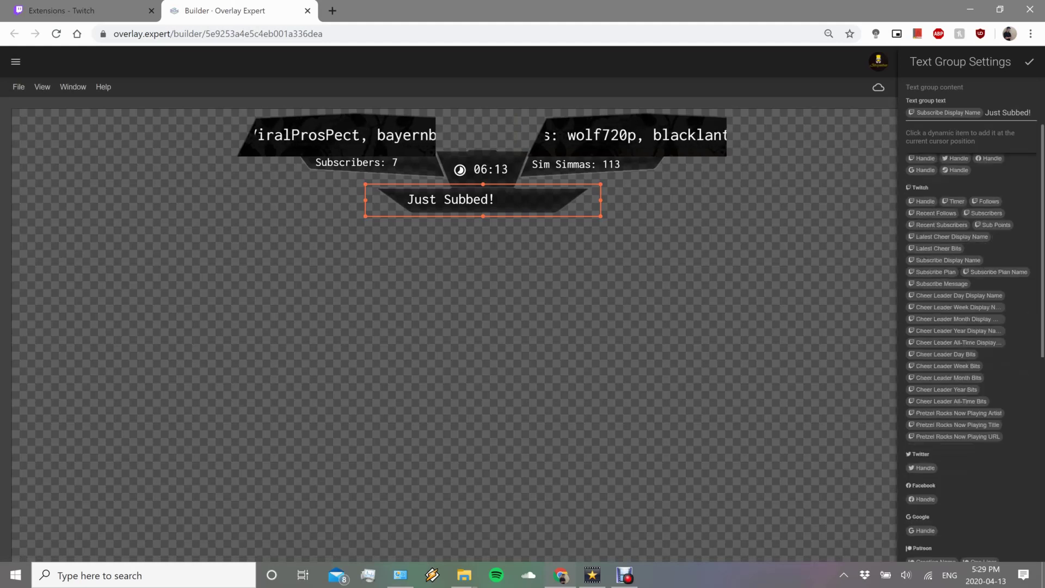
scroll(968, 327, "down", 3)
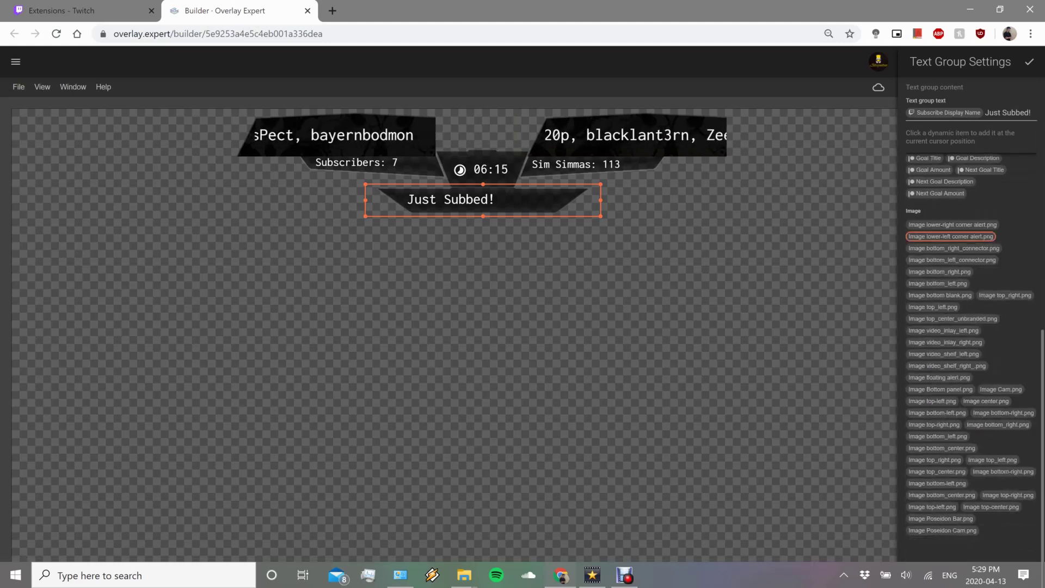
scroll(969, 326, "down", 3)
scroll(969, 327, "up", 2)
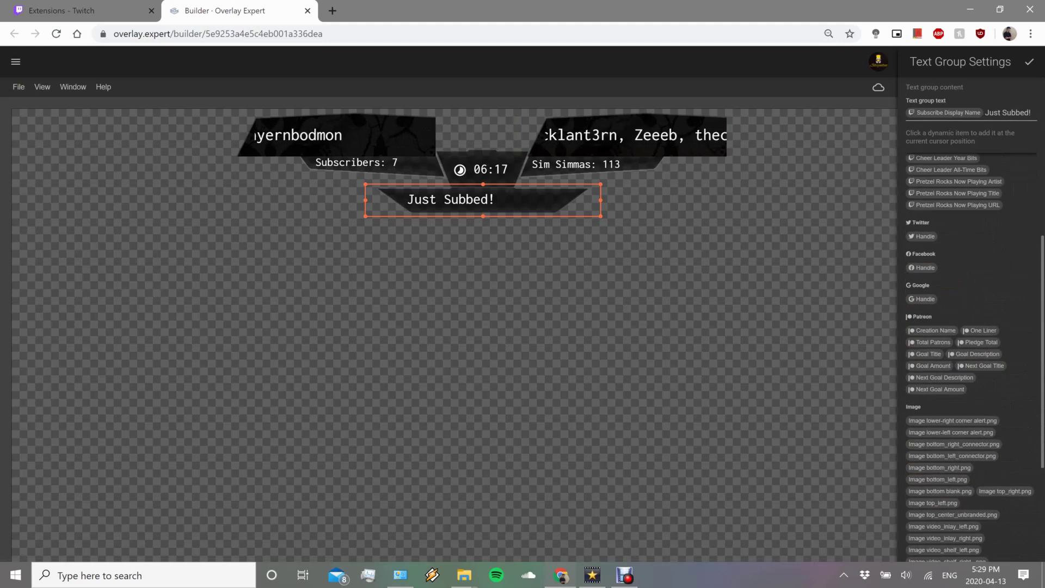
scroll(969, 327, "up", 7)
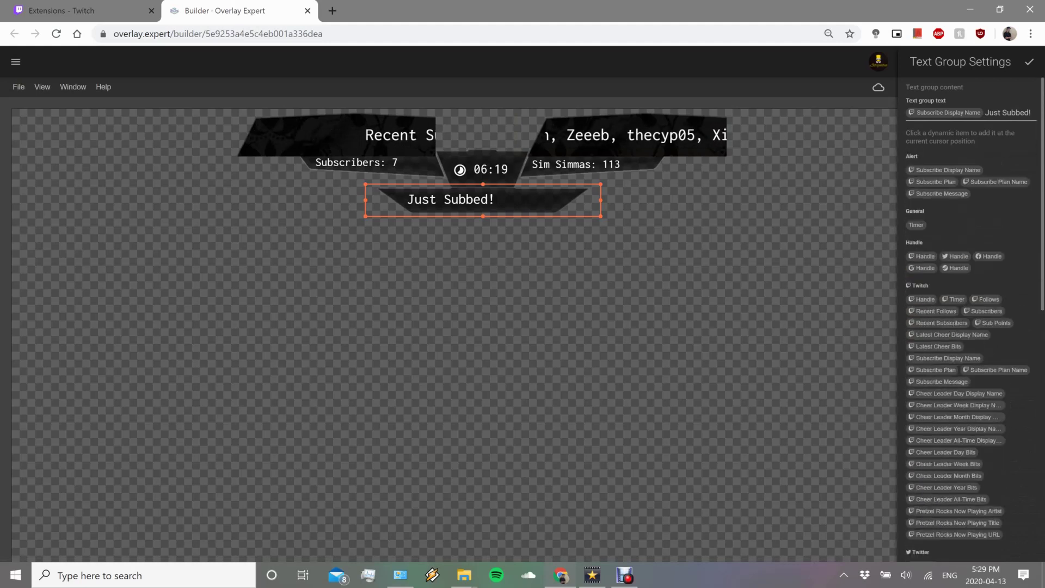
Leave the New Sub Pop layer's settings, save Overlay 1, and close the builder.
left_click(1029, 61)
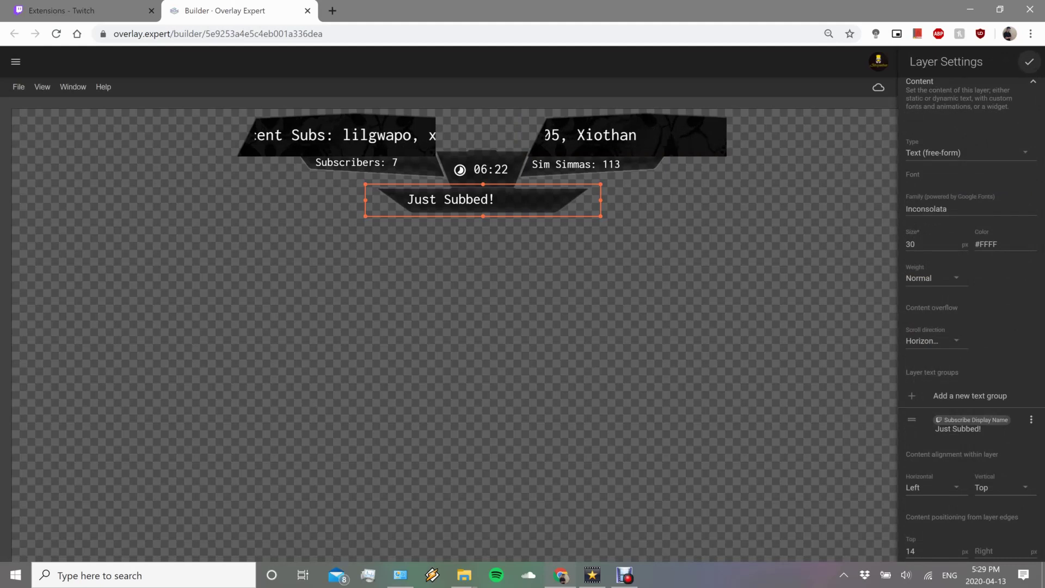
left_click(1030, 61)
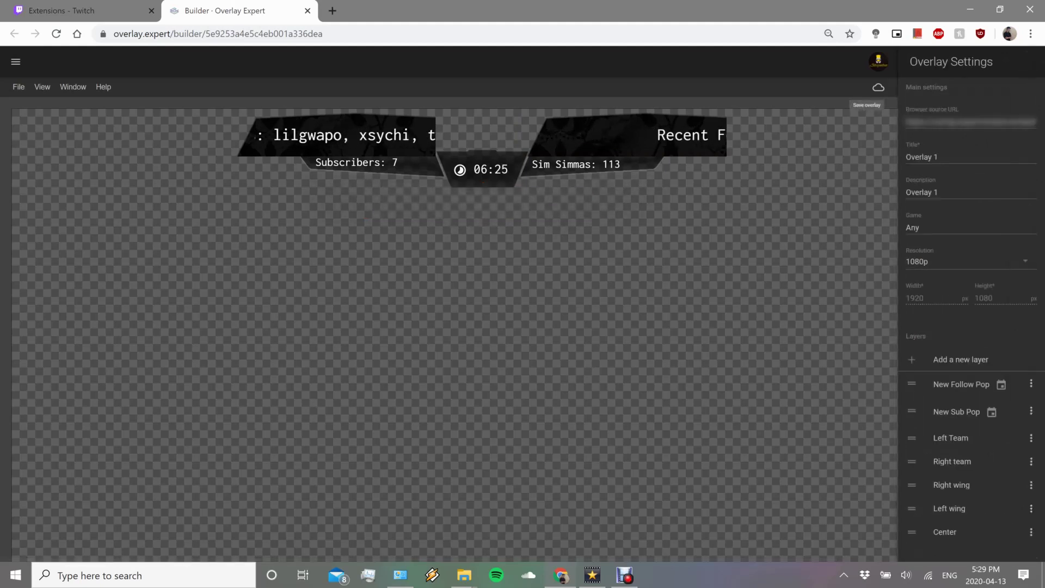
left_click(878, 87)
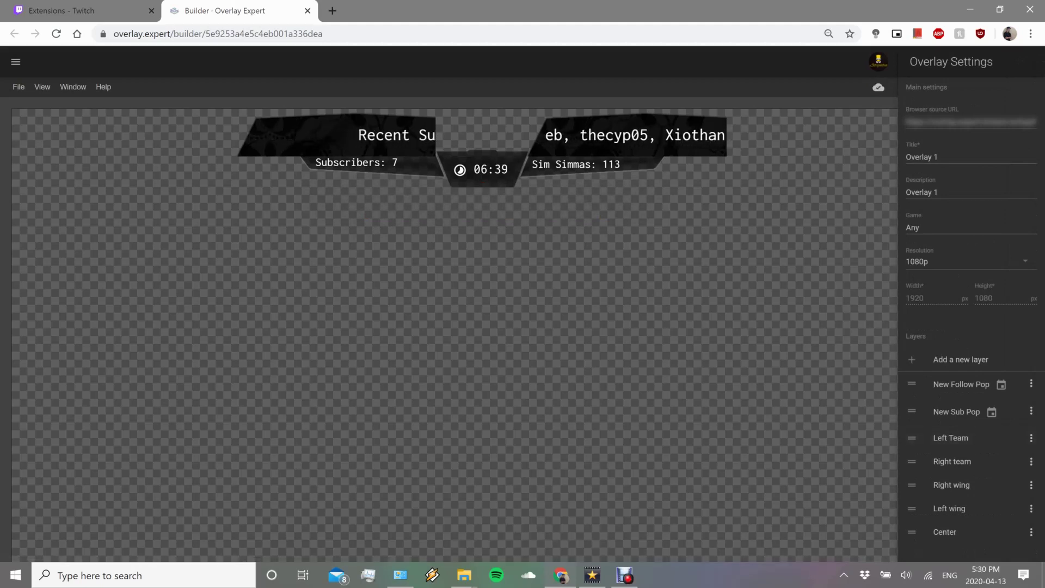
left_click(307, 11)
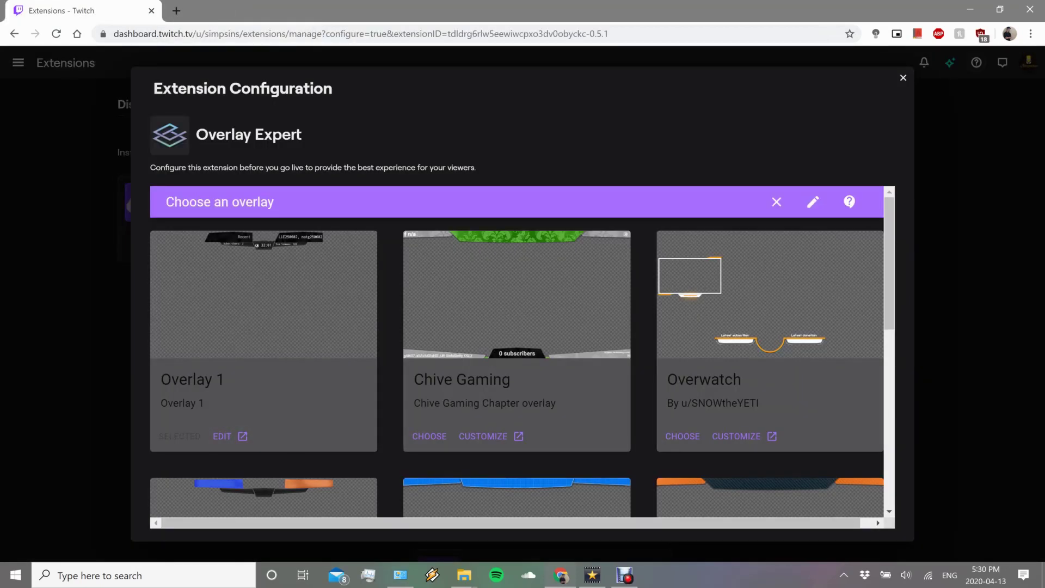
Switch the selected overlay to Chive Gaming and back to Overlay 1, and close the Overlay Expert configuration.
left_click(429, 436)
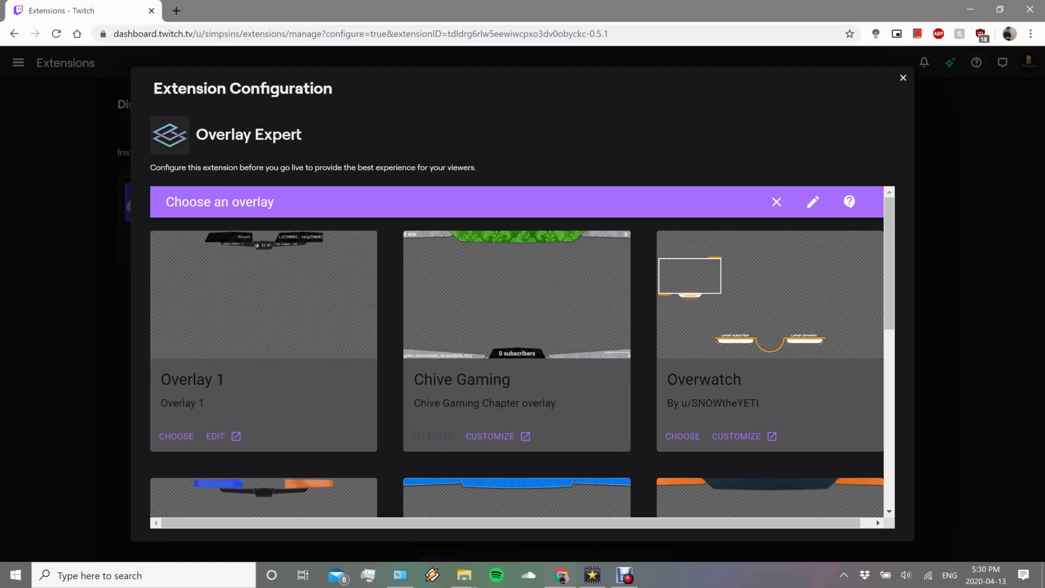
left_click(176, 436)
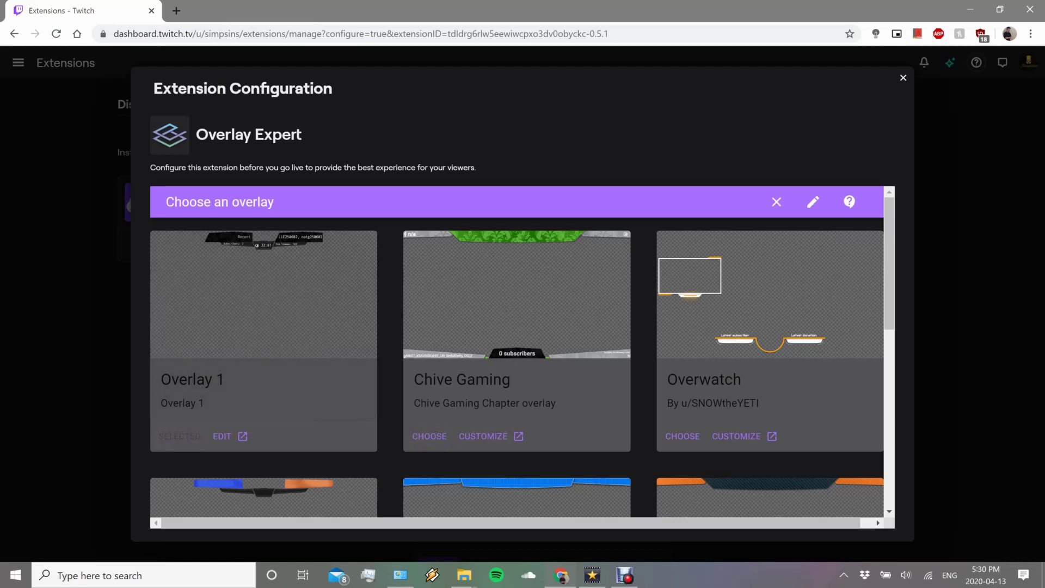
left_click(903, 78)
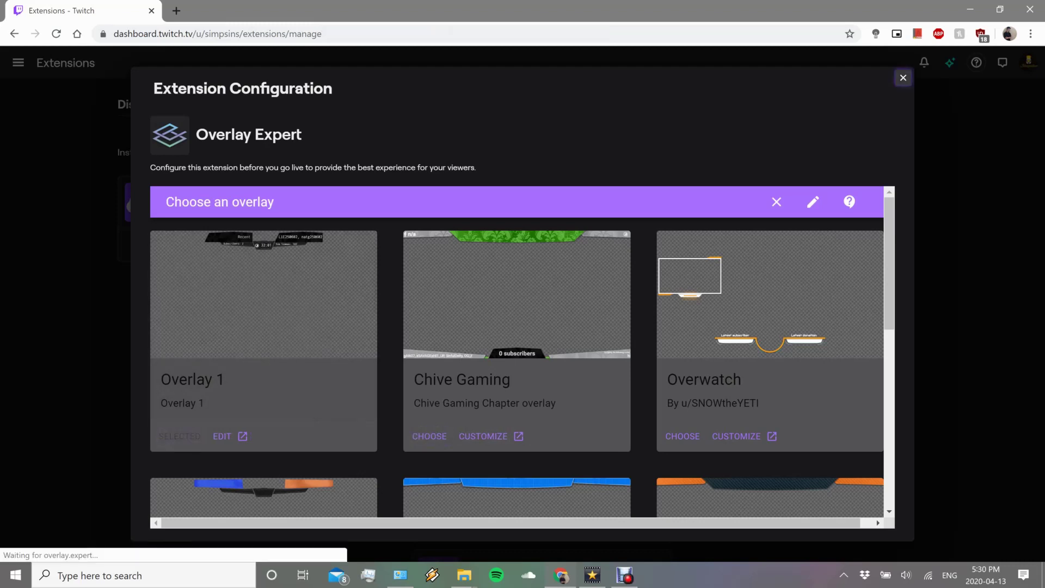
Examine the activation options for the Overlay Expert extension, leaving it set as Overlay 1.
scroll(455, 274, "down", 1)
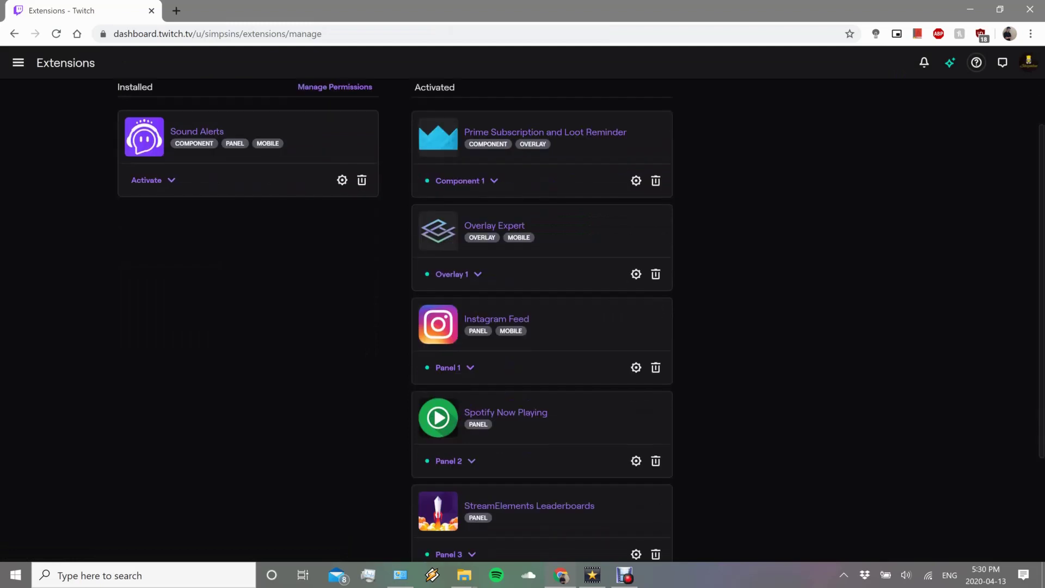
left_click(454, 274)
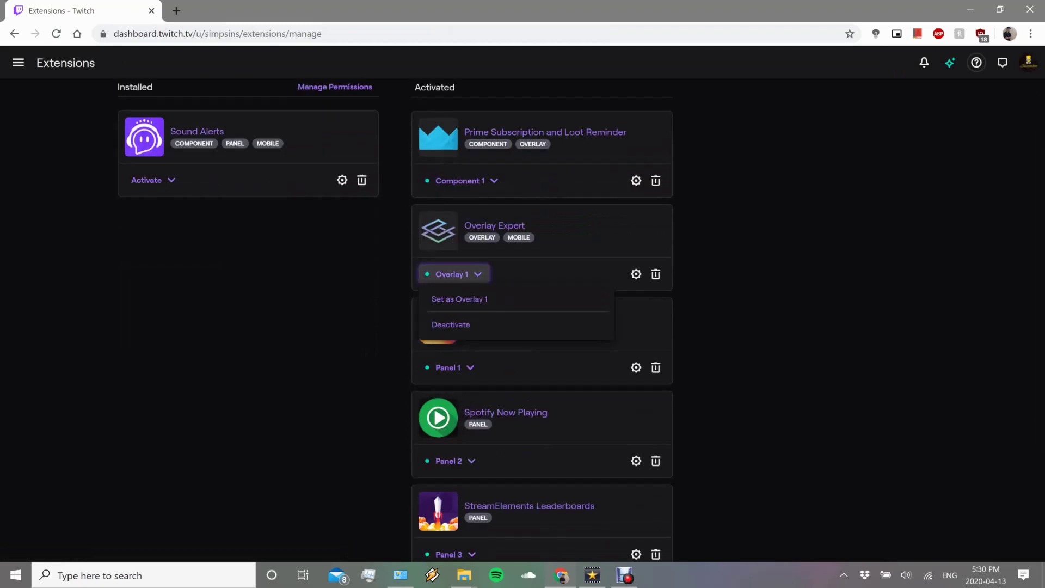
scroll(636, 273, "up", 1)
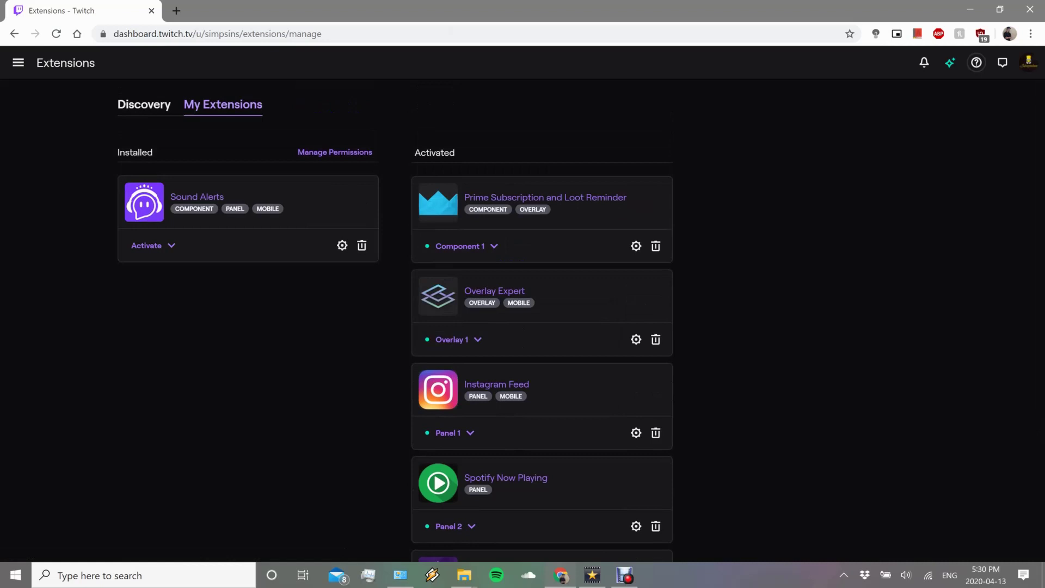
Open the channel's own live page on twitch.tv.
left_click(1029, 62)
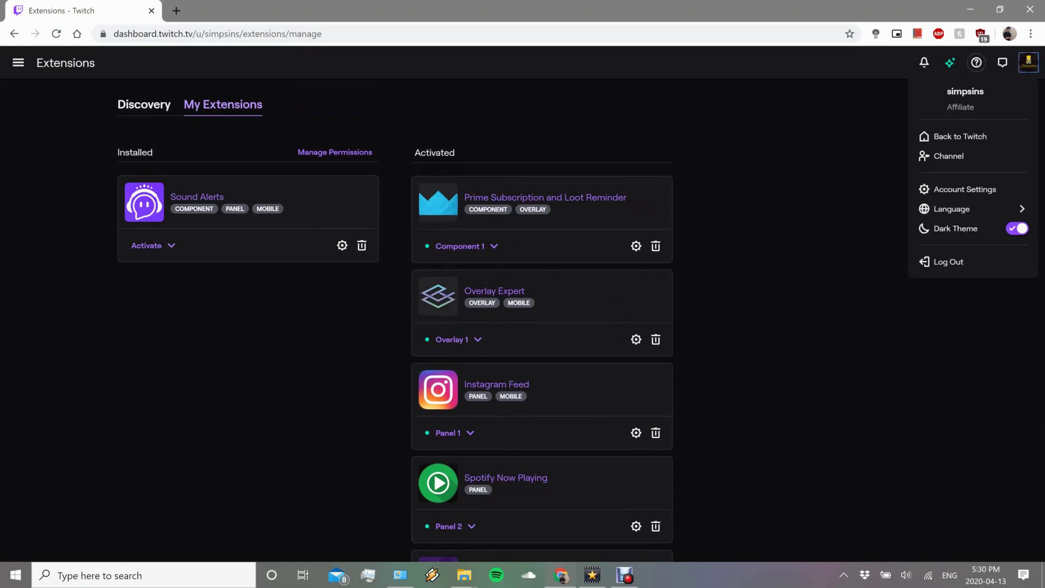
left_click(217, 34)
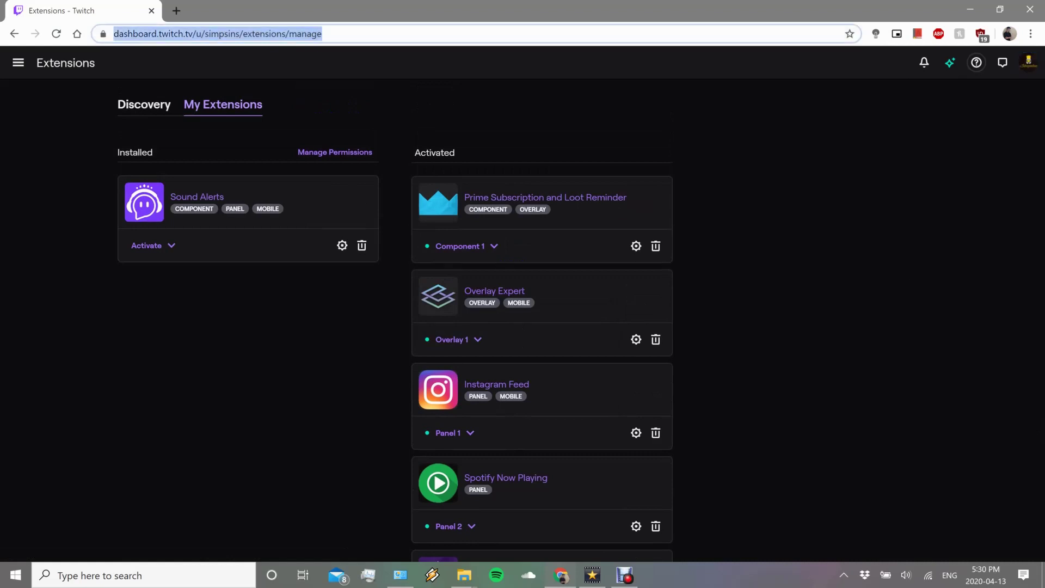
type("twitch.tv/simpsins")
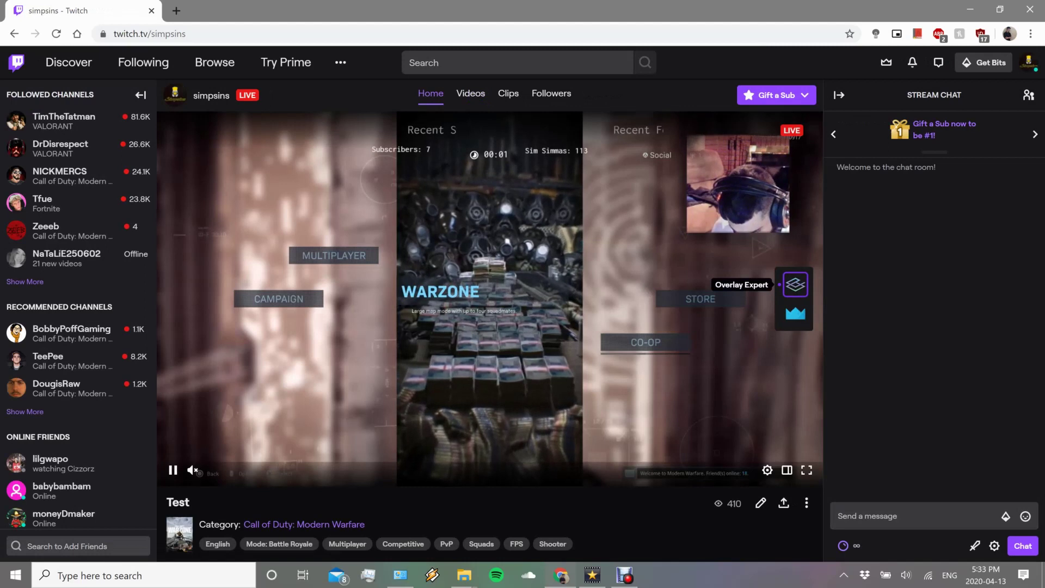
Examine the Overlay Expert viewer options and the overlay volume settings on the live stream.
left_click(795, 283)
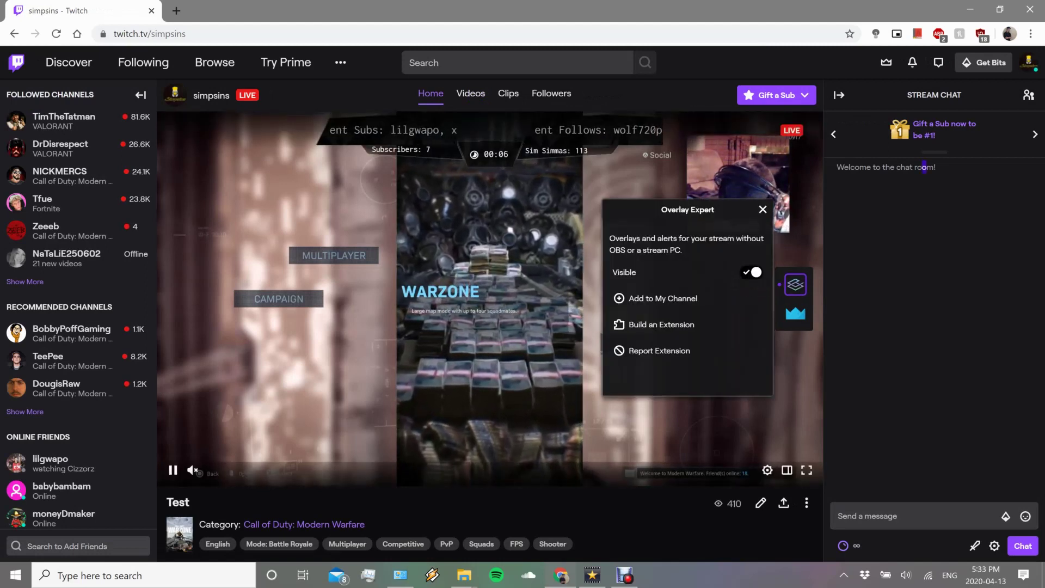
left_click(924, 167)
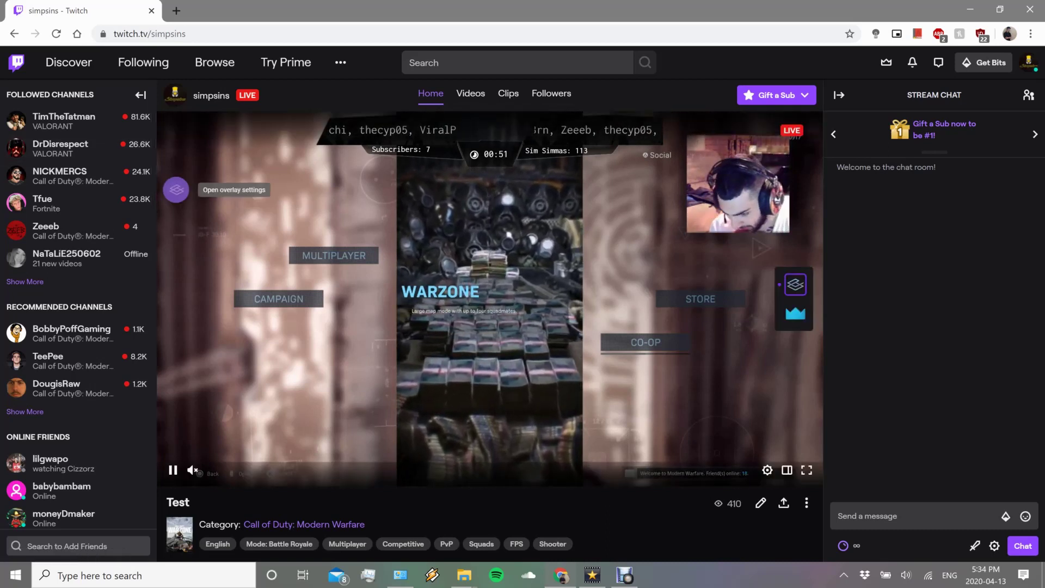
left_click(176, 189)
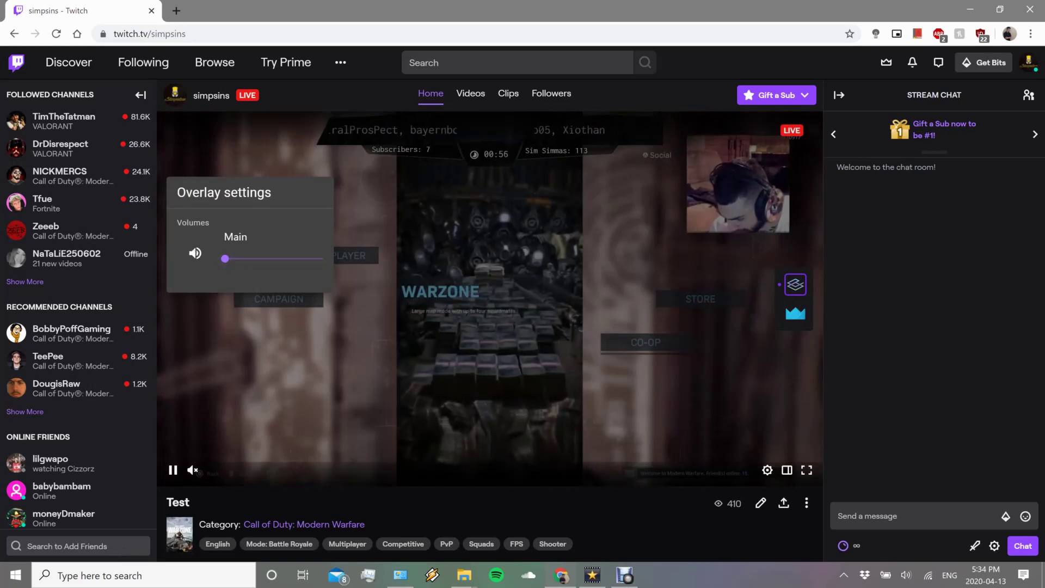
key("Escape")
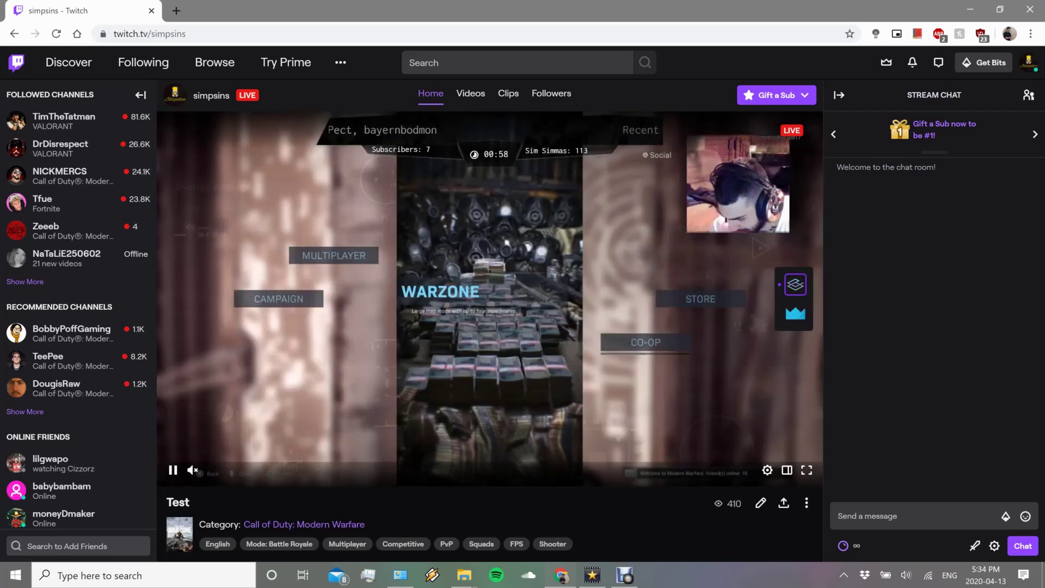